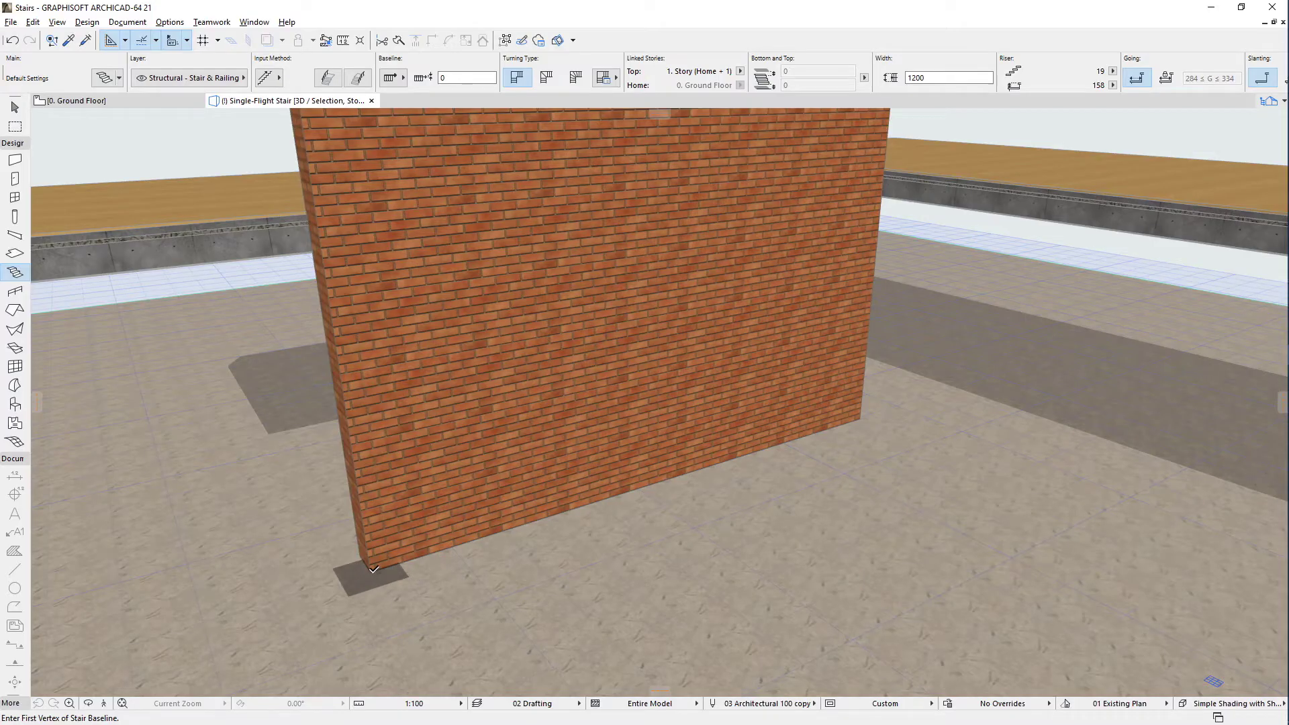
# Place a single-flight stair along the brick wall, undo it, and redraw it from the bottom corner to the far end.
pyautogui.click(373, 569)
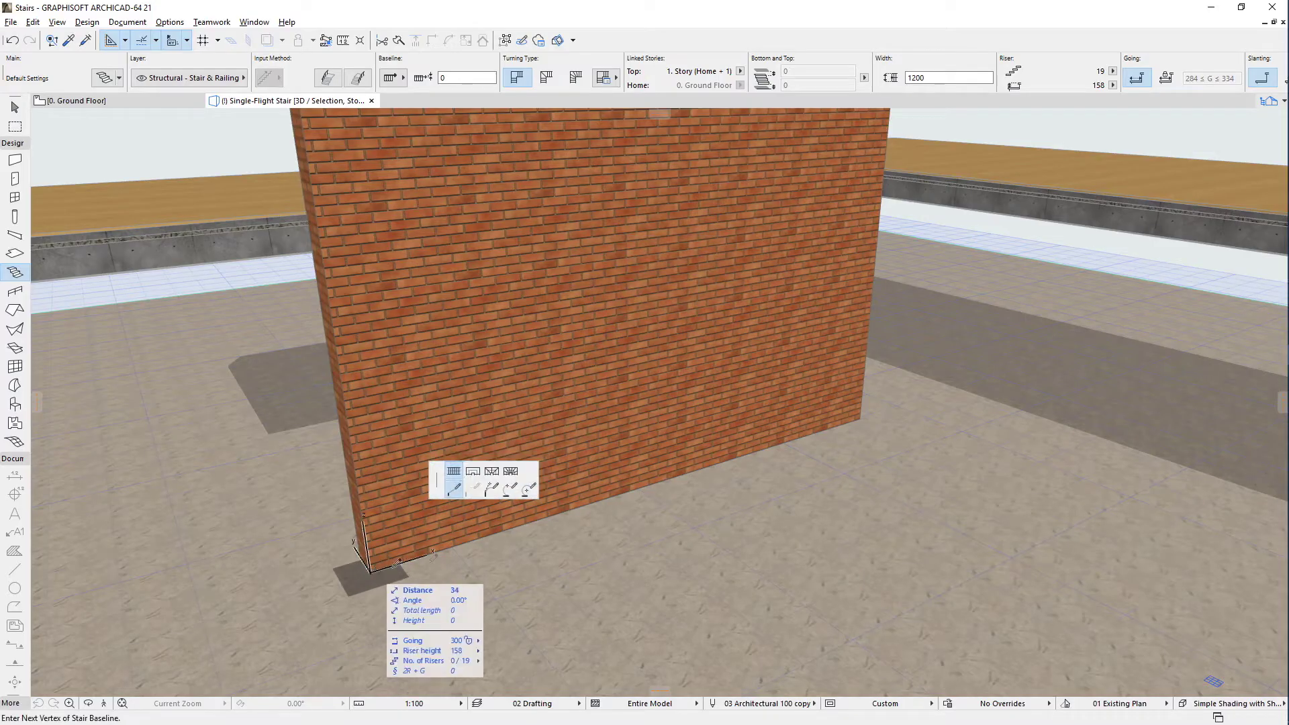
pyautogui.doubleClick(864, 414)
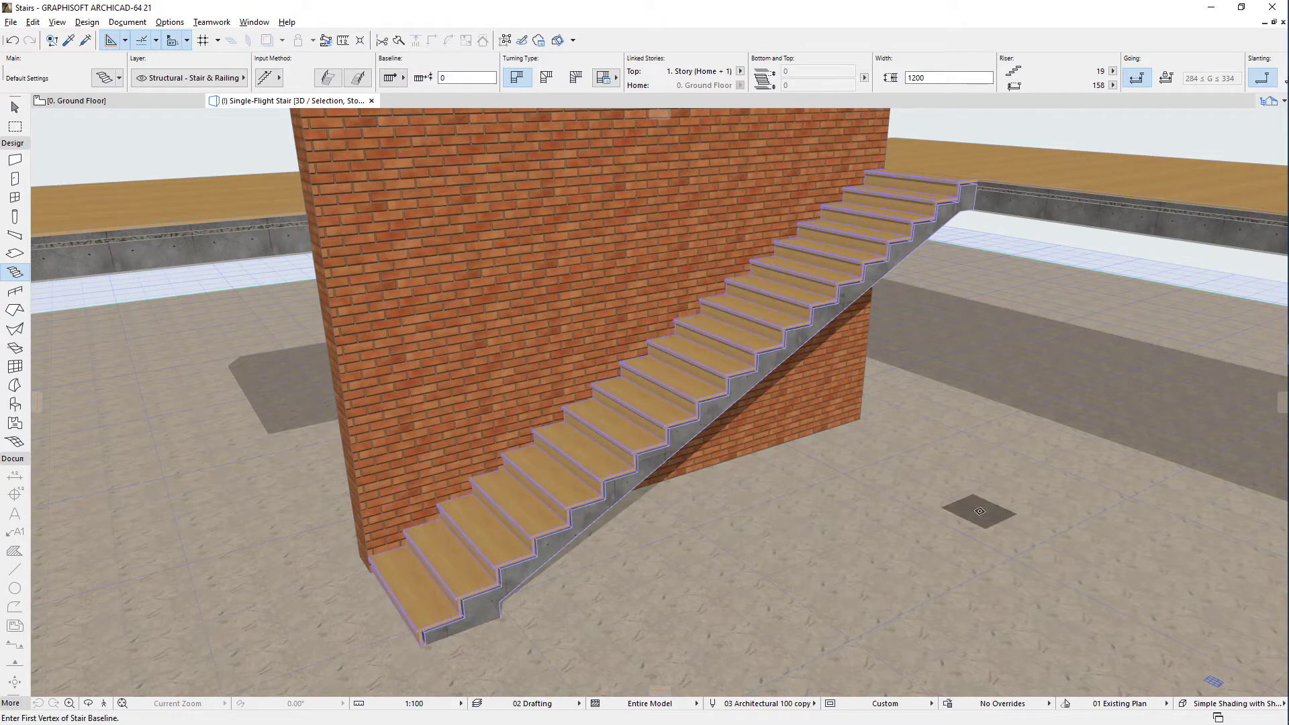
pyautogui.hotkey('ctrl', 'z')
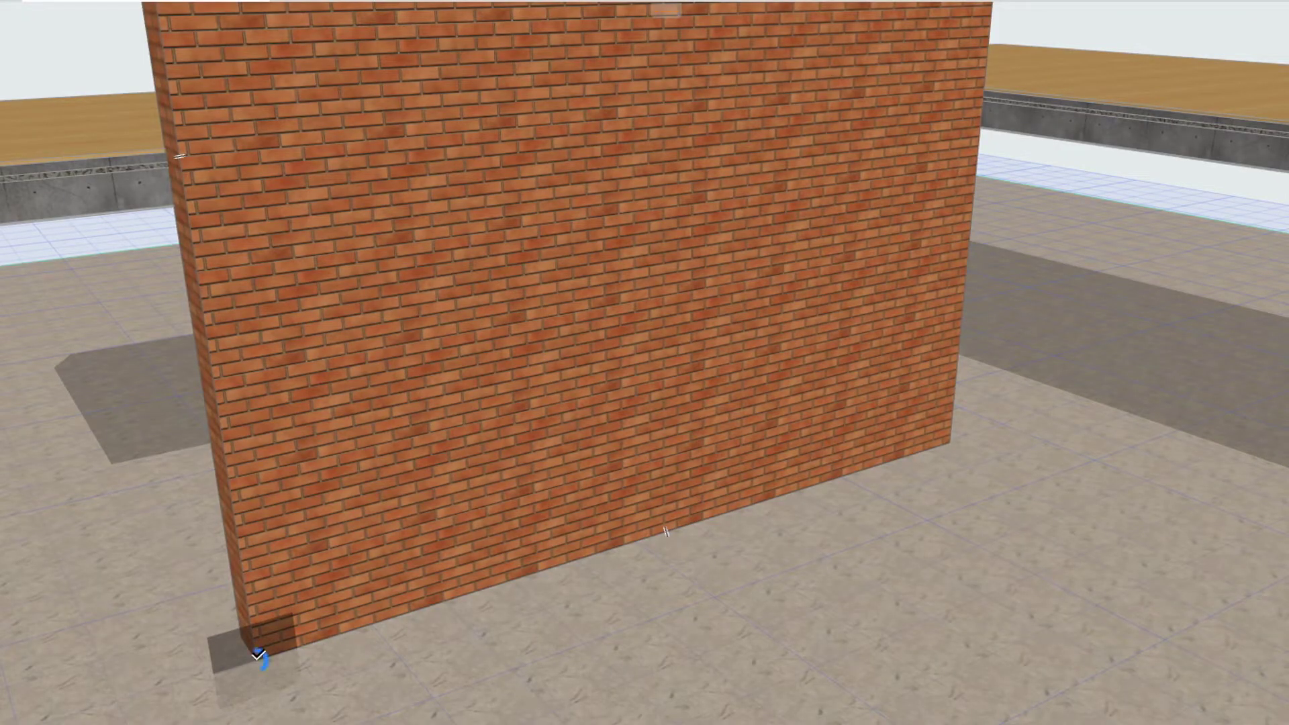
pyautogui.click(258, 655)
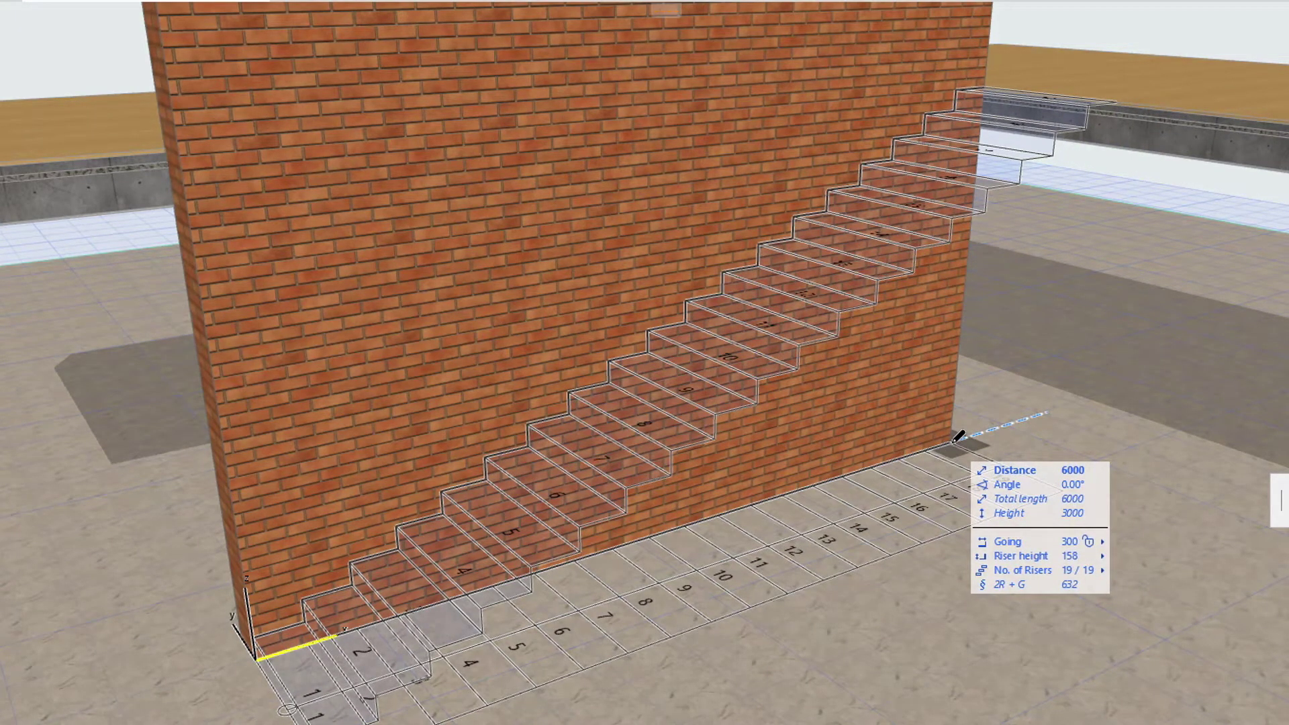
pyautogui.click(959, 437)
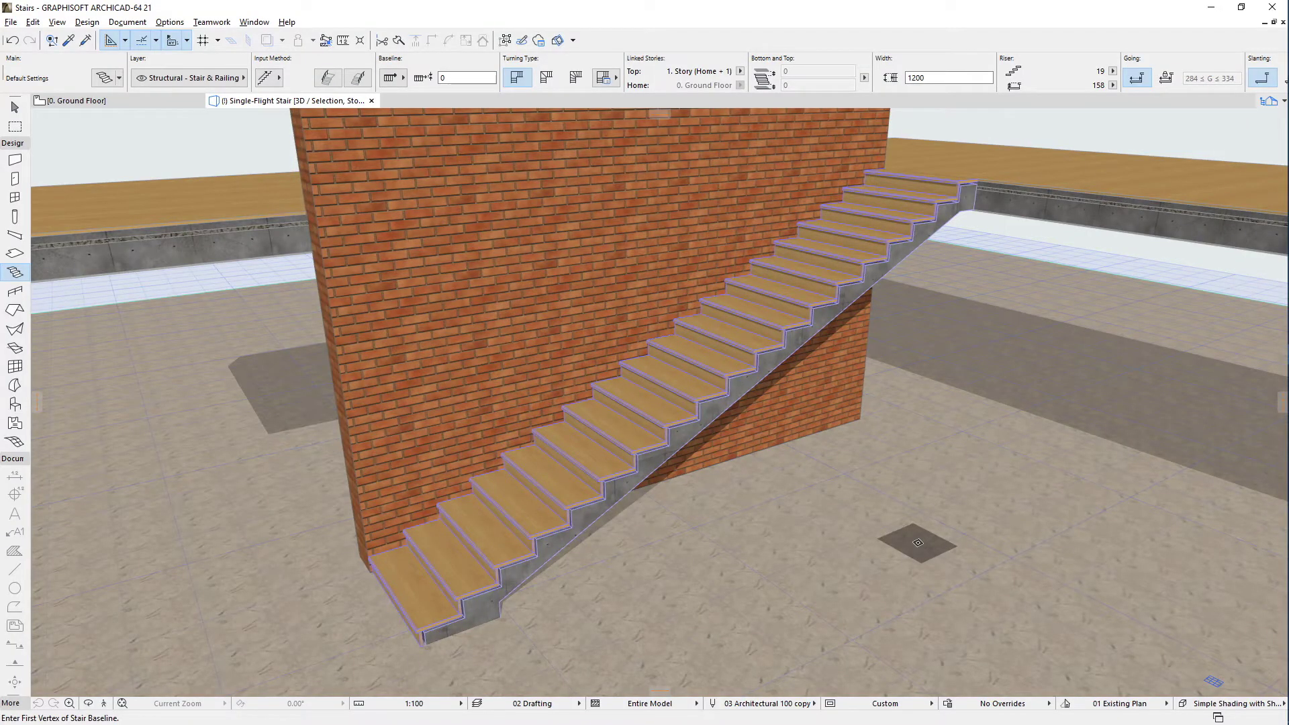
# Undo the stair, draw a trial stair along the wall with an alternative input method, then undo it.
pyautogui.hotkey('ctrl', 'z')
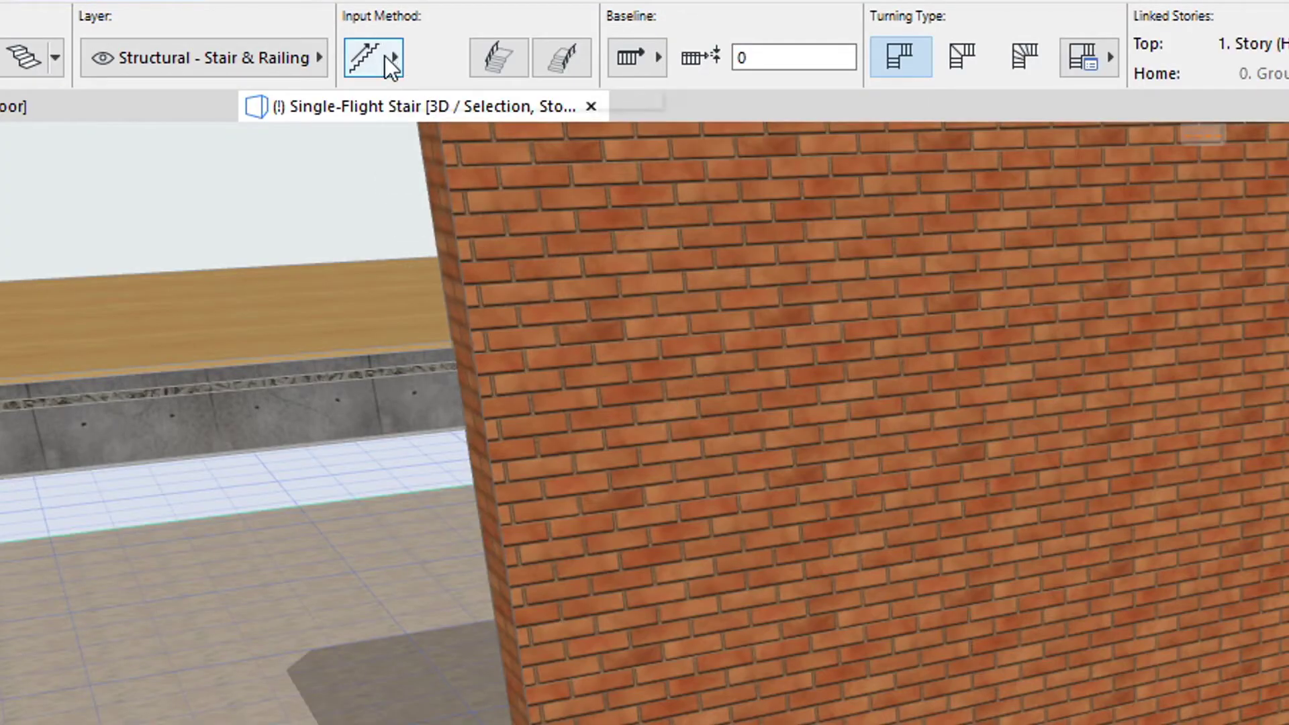
pyautogui.click(386, 57)
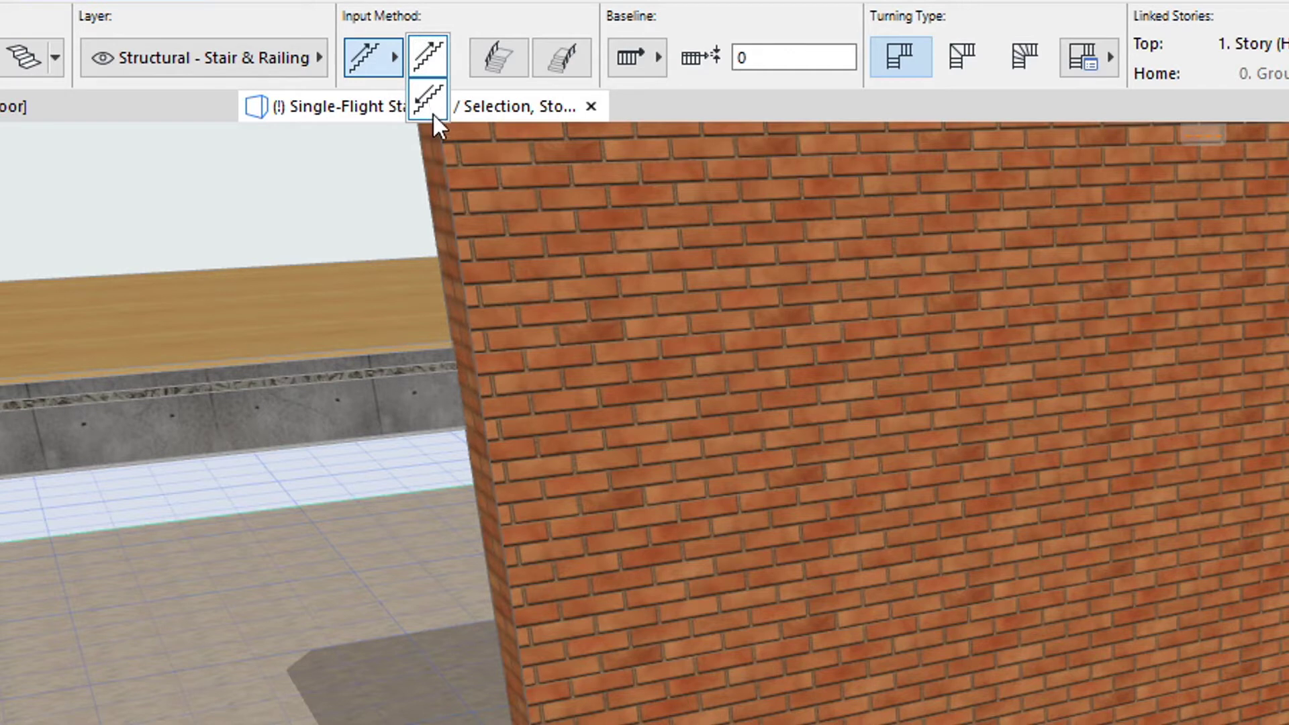
pyautogui.click(441, 63)
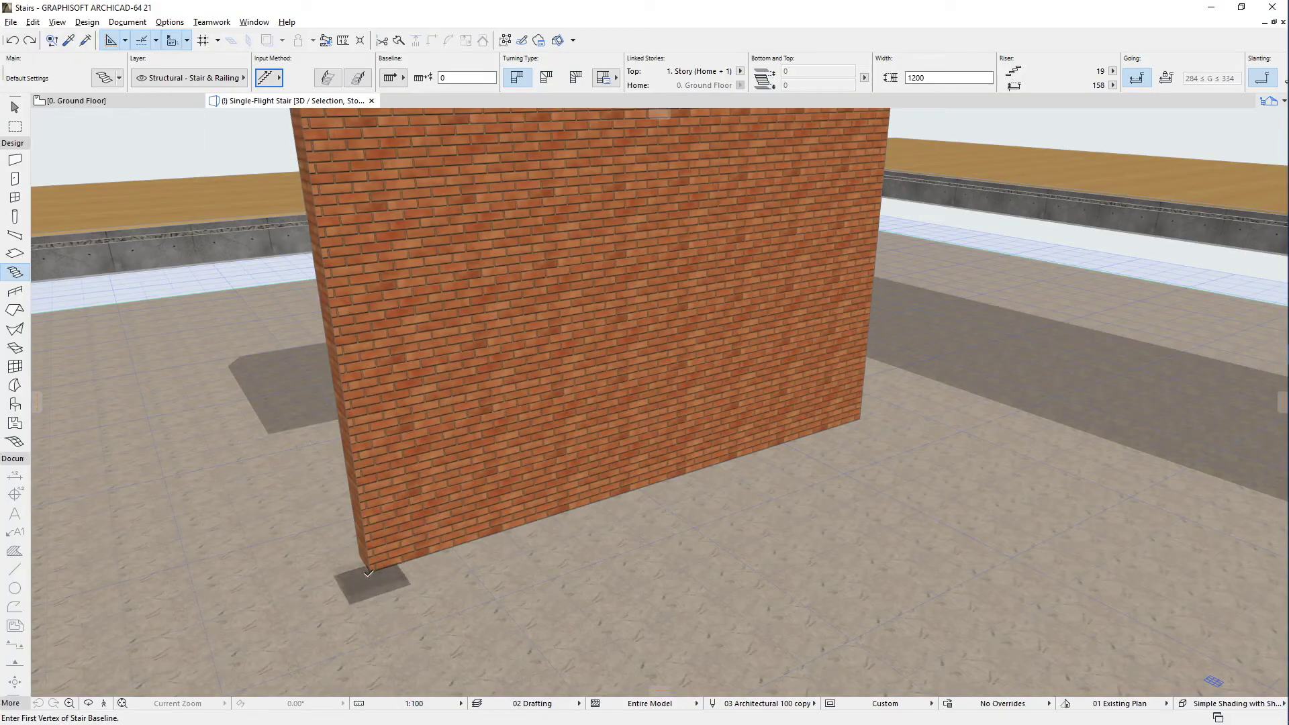
pyautogui.click(369, 571)
pyautogui.doubleClick(864, 415)
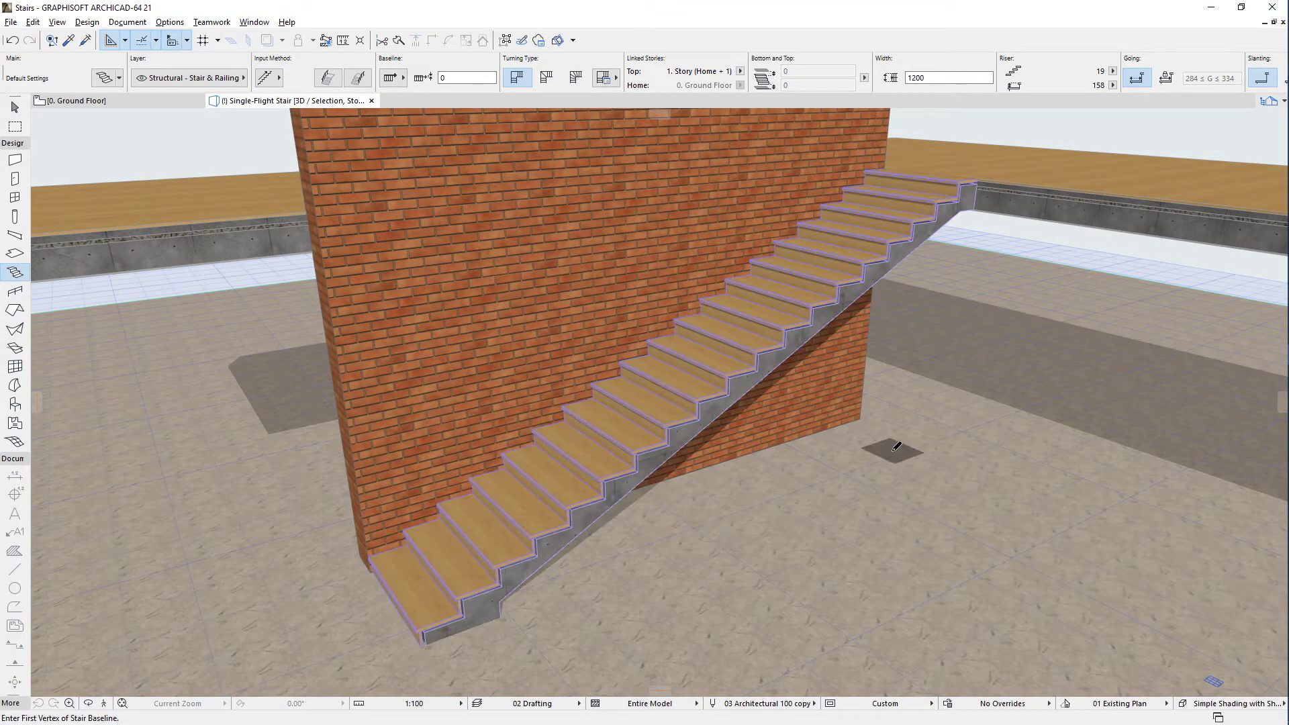
pyautogui.hotkey('ctrl', 'z')
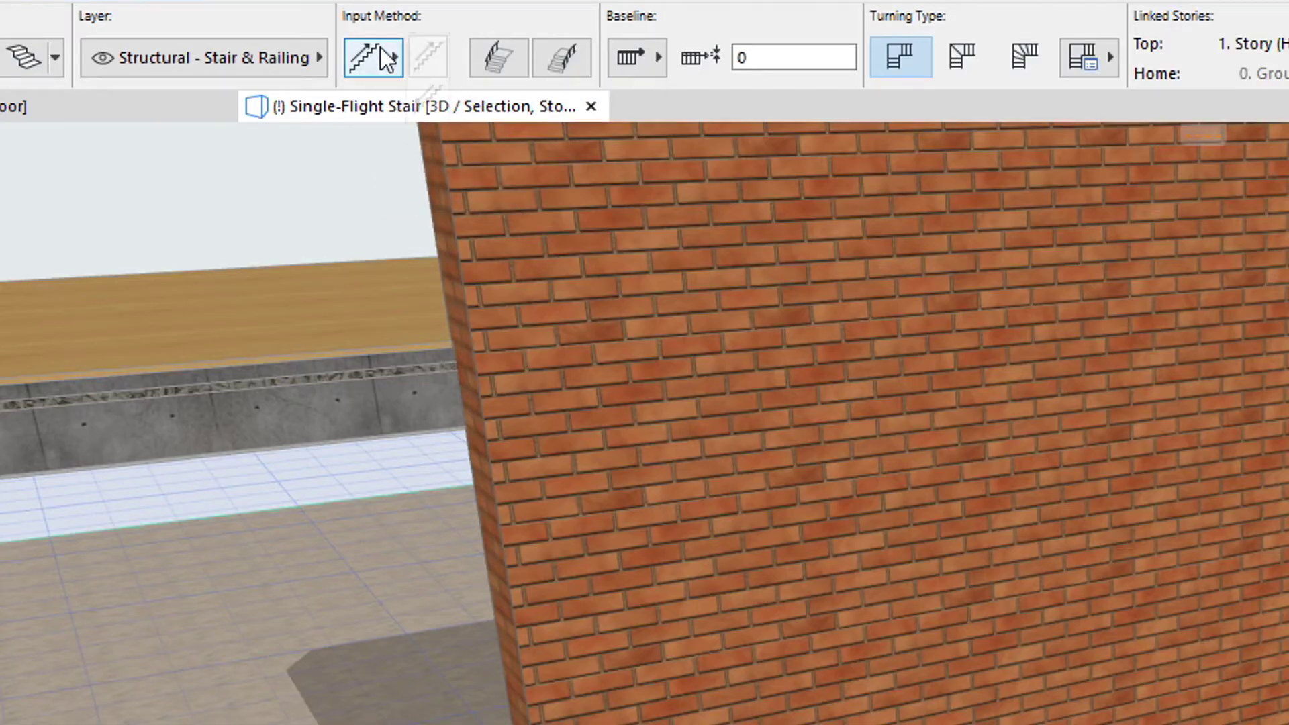
# Return to the original input method and redraw the stair along the wall.
pyautogui.click(386, 59)
pyautogui.click(428, 98)
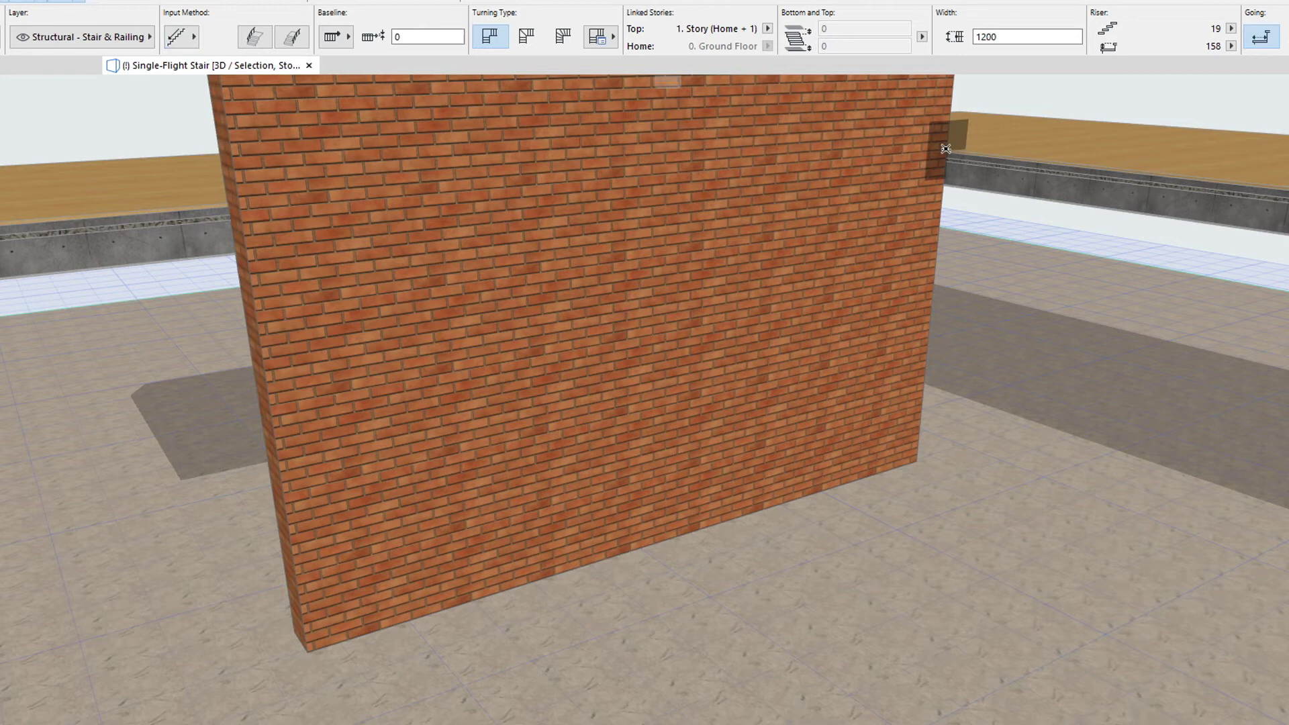
pyautogui.click(636, 592)
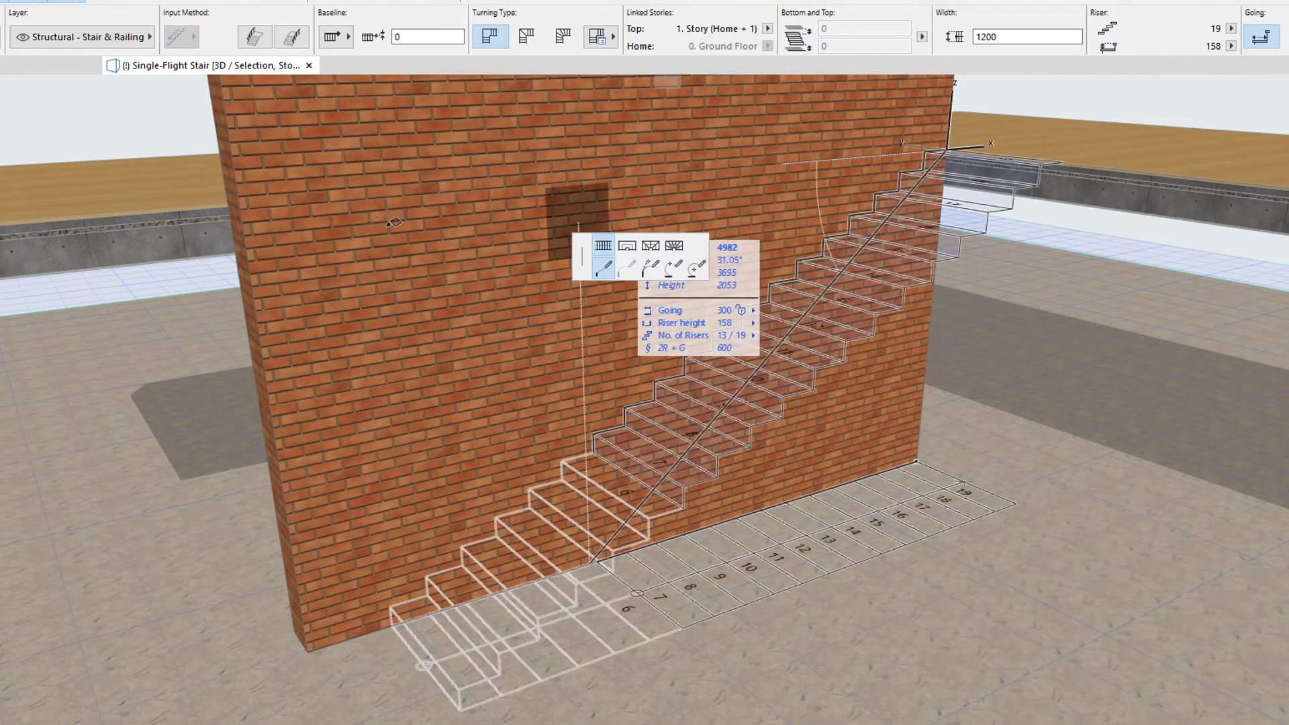
pyautogui.click(266, 226)
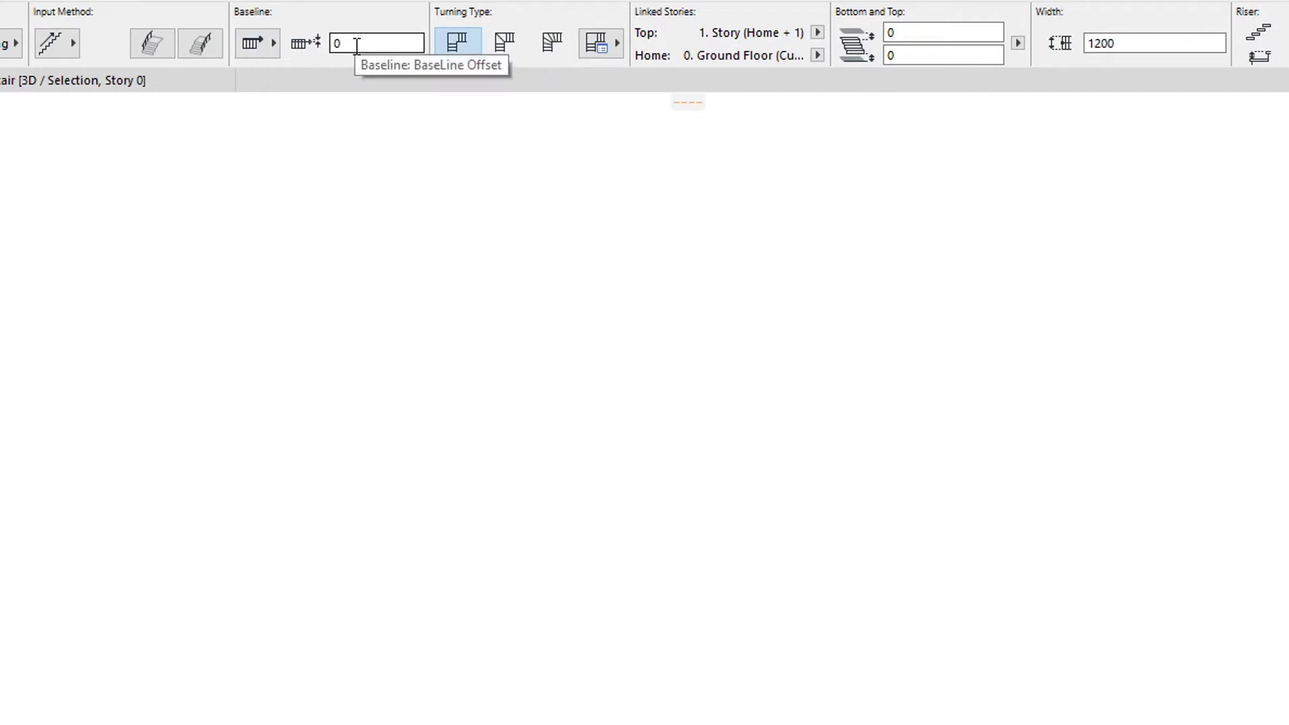
# Put the stair baseline on one side of the flight and preview a stair with a 300 offset.
pyautogui.click(268, 48)
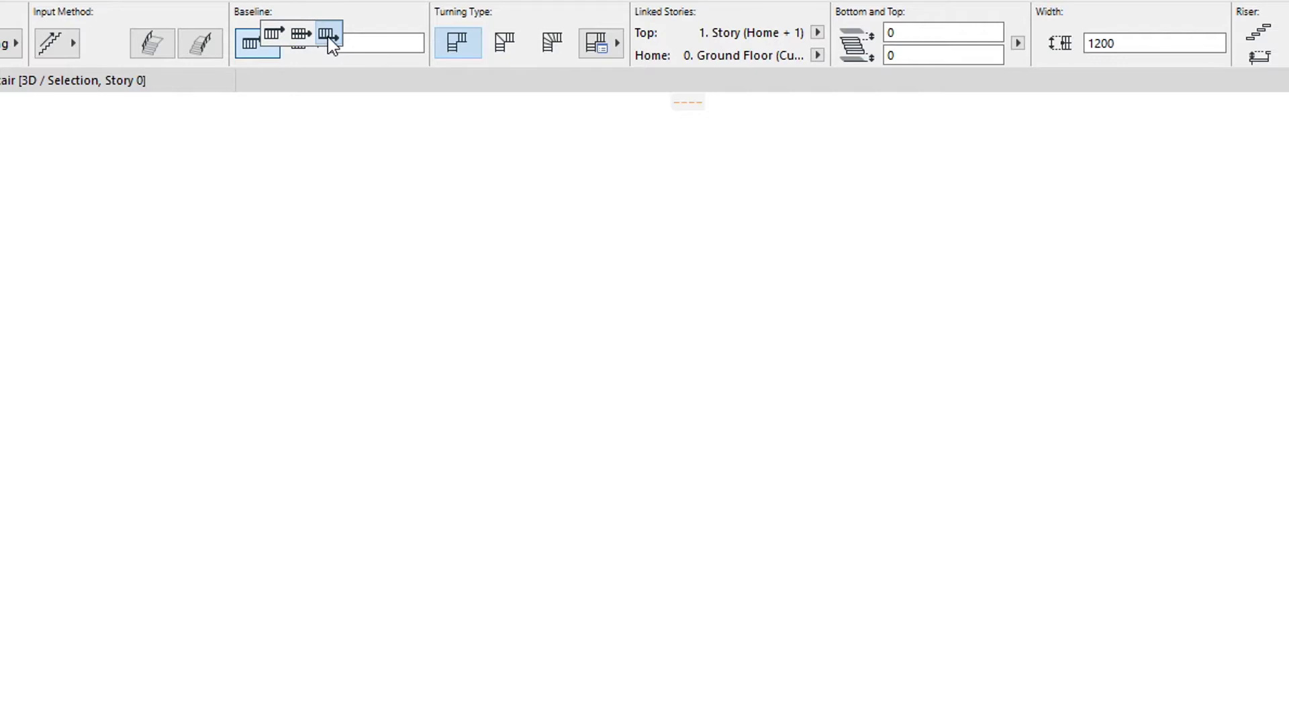
pyautogui.click(273, 34)
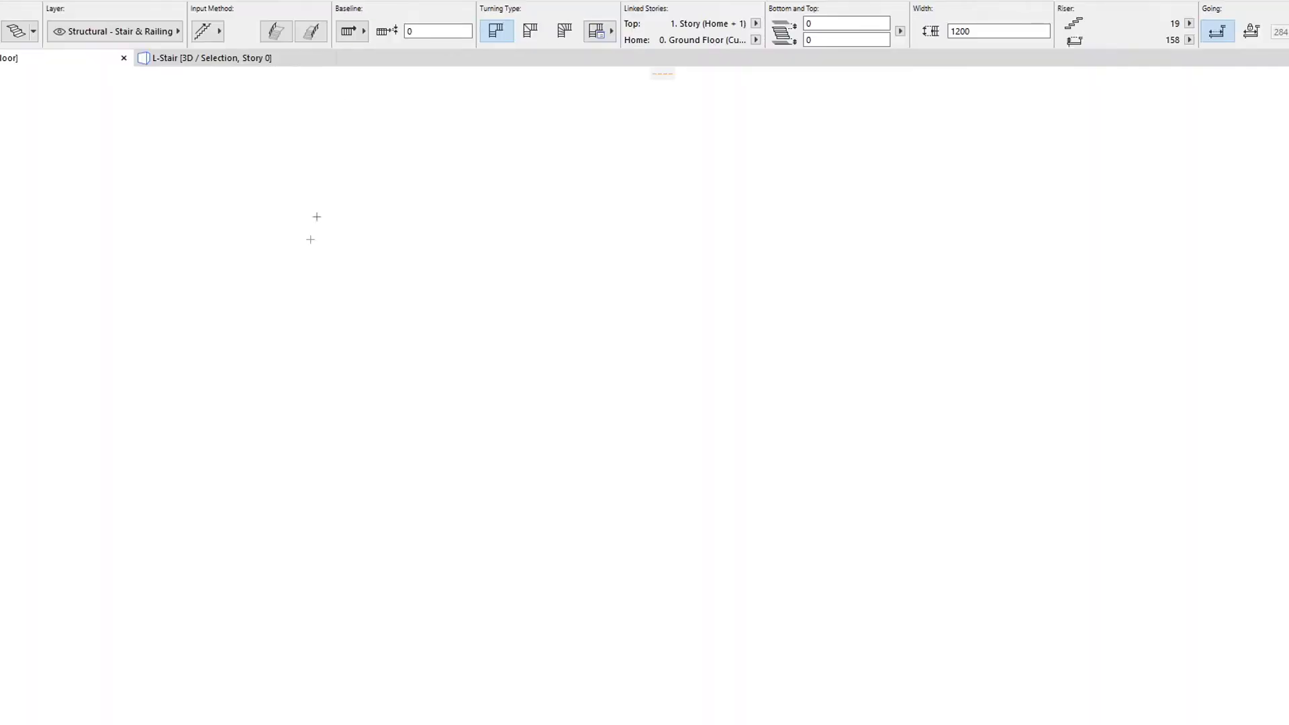
pyautogui.click(271, 396)
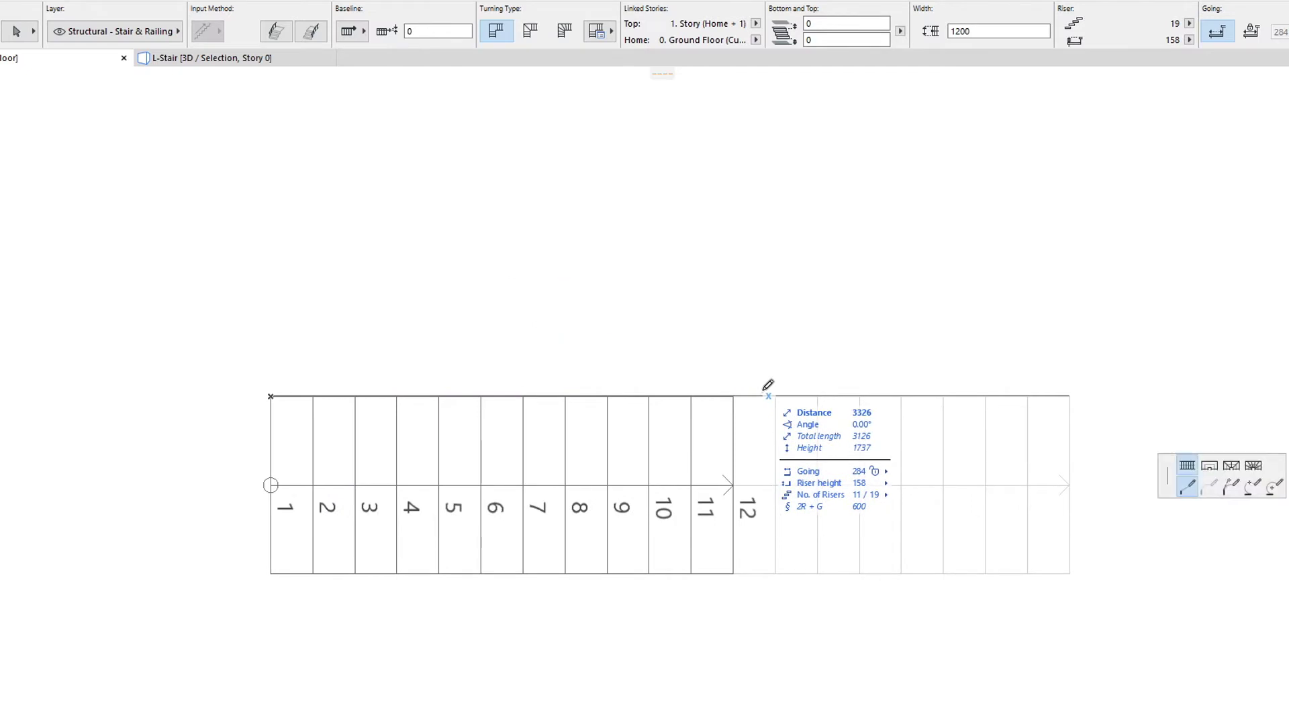
pyautogui.click(442, 30)
pyautogui.write('300')
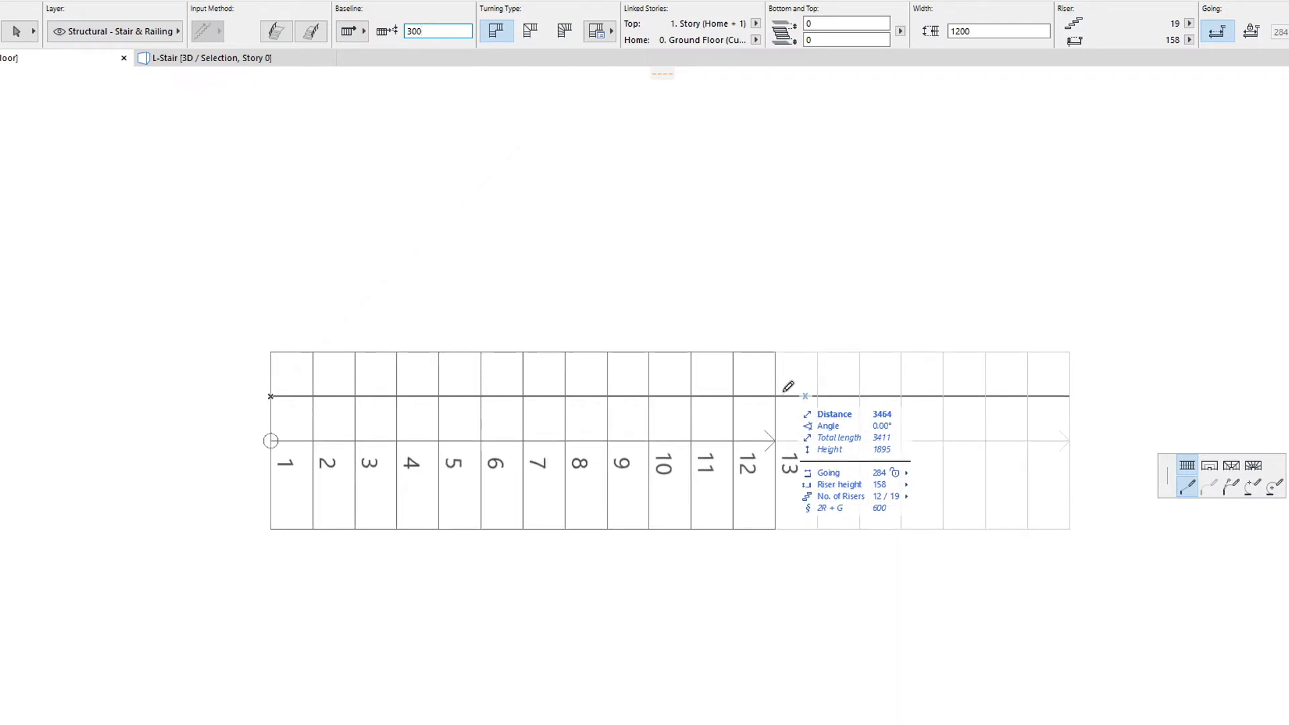
# Try a middle baseline, return to a side baseline with offset 0, and cancel the stair.
pyautogui.click(352, 31)
pyautogui.click(377, 18)
pyautogui.press('shift')
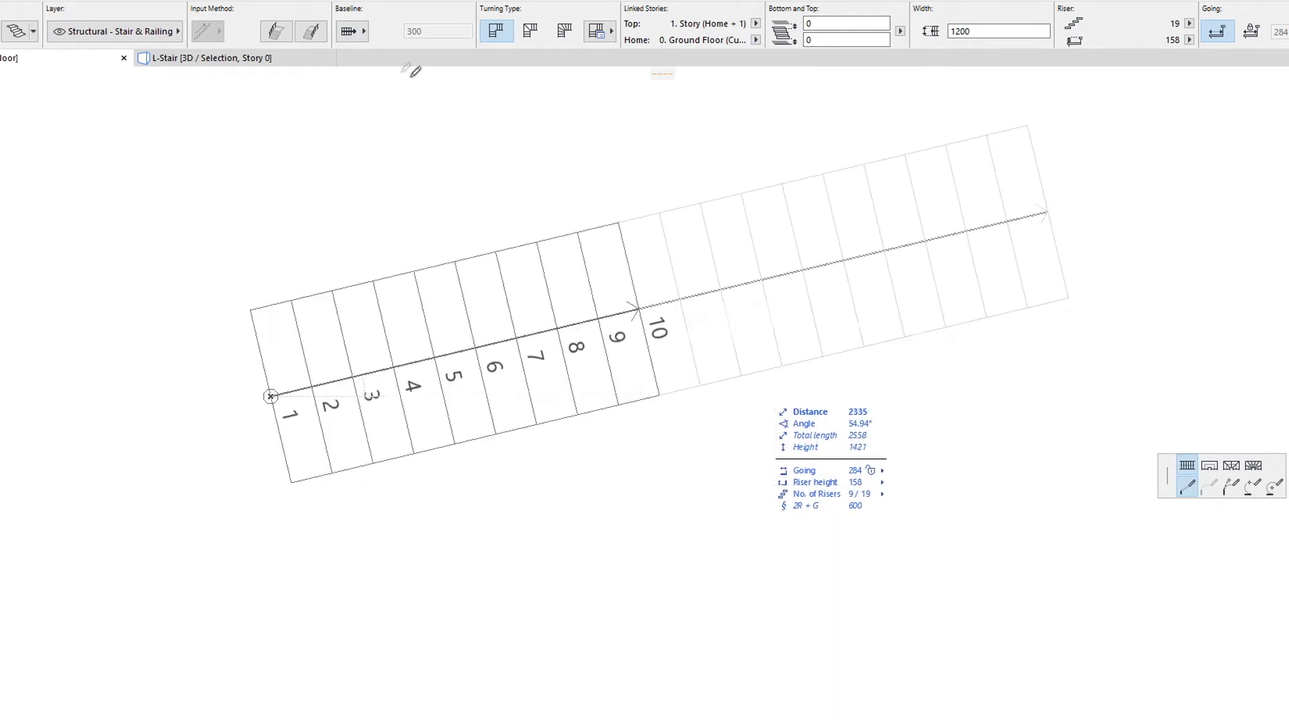
pyautogui.click(352, 30)
pyautogui.click(399, 30)
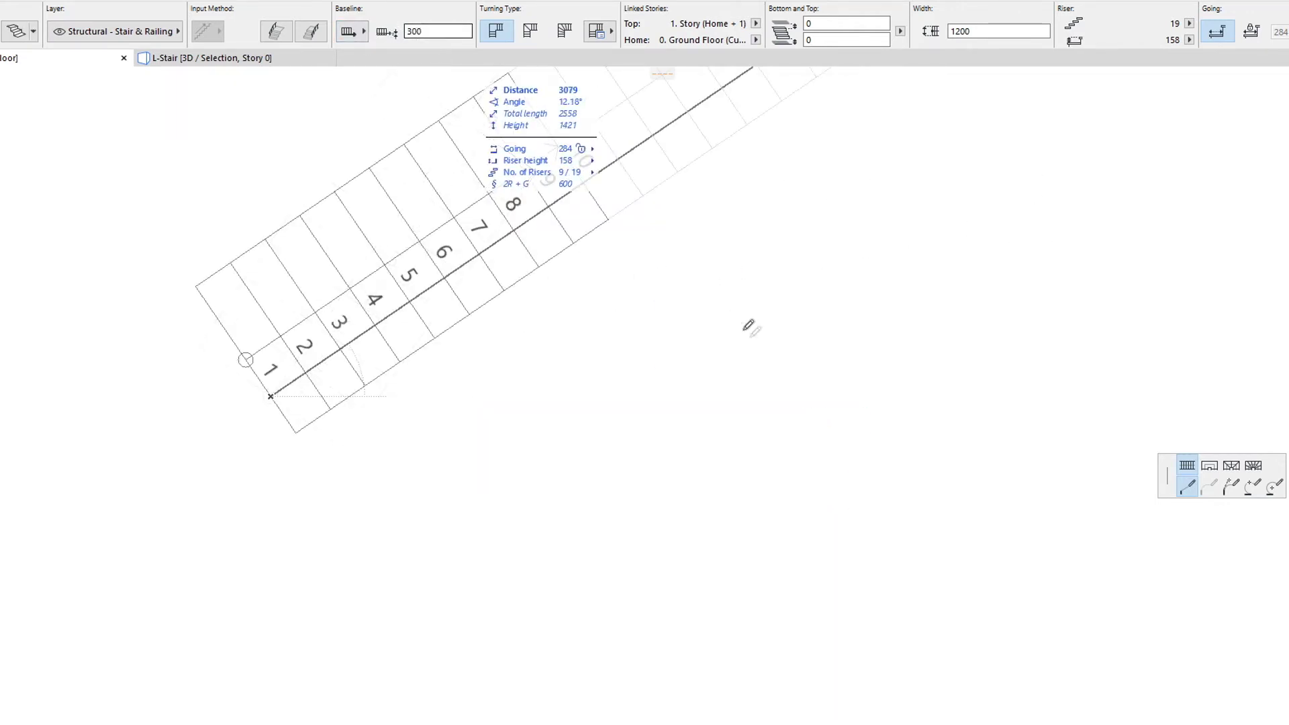
pyautogui.press('shift')
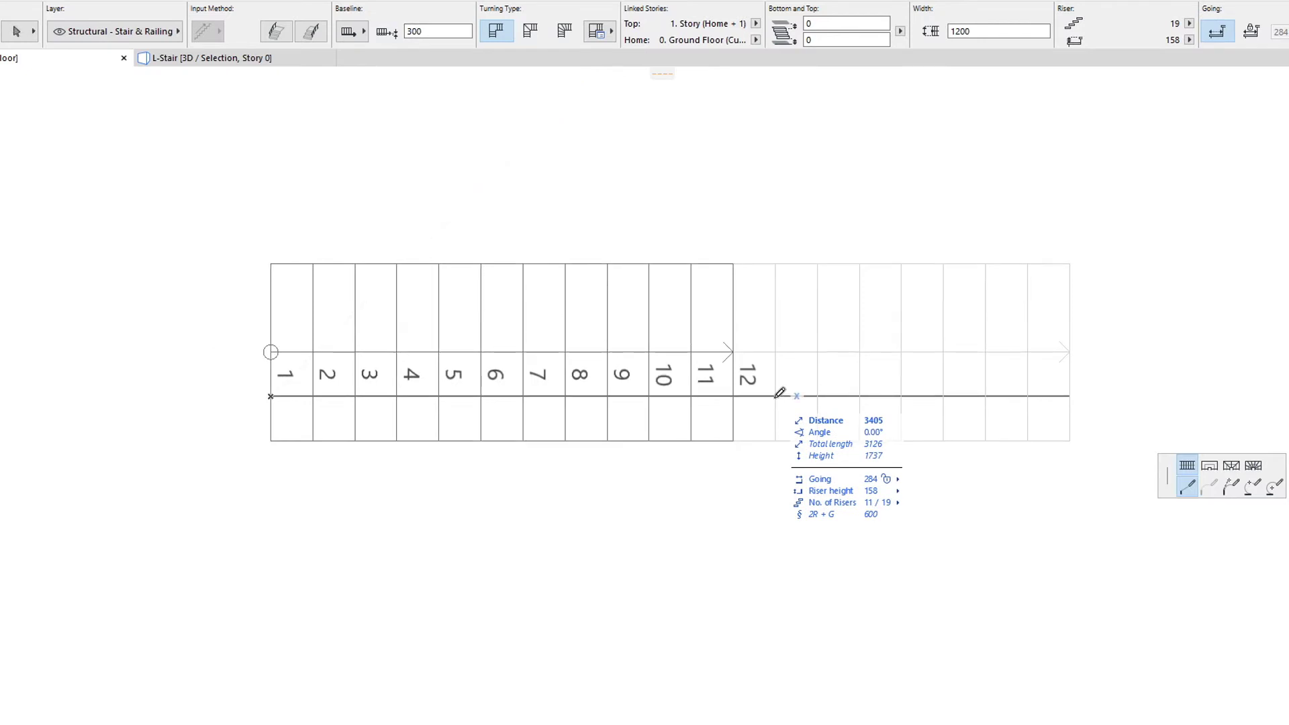
pyautogui.click(454, 32)
pyautogui.write('0')
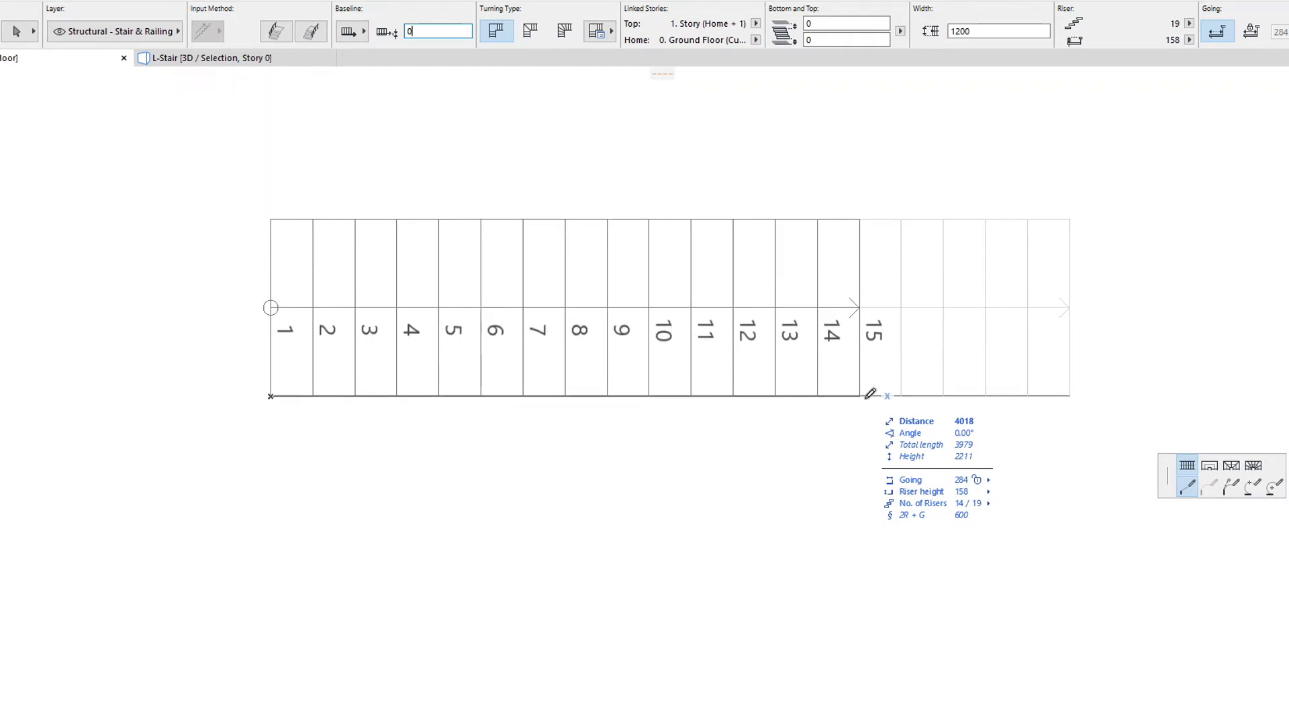
pyautogui.press('Escape')
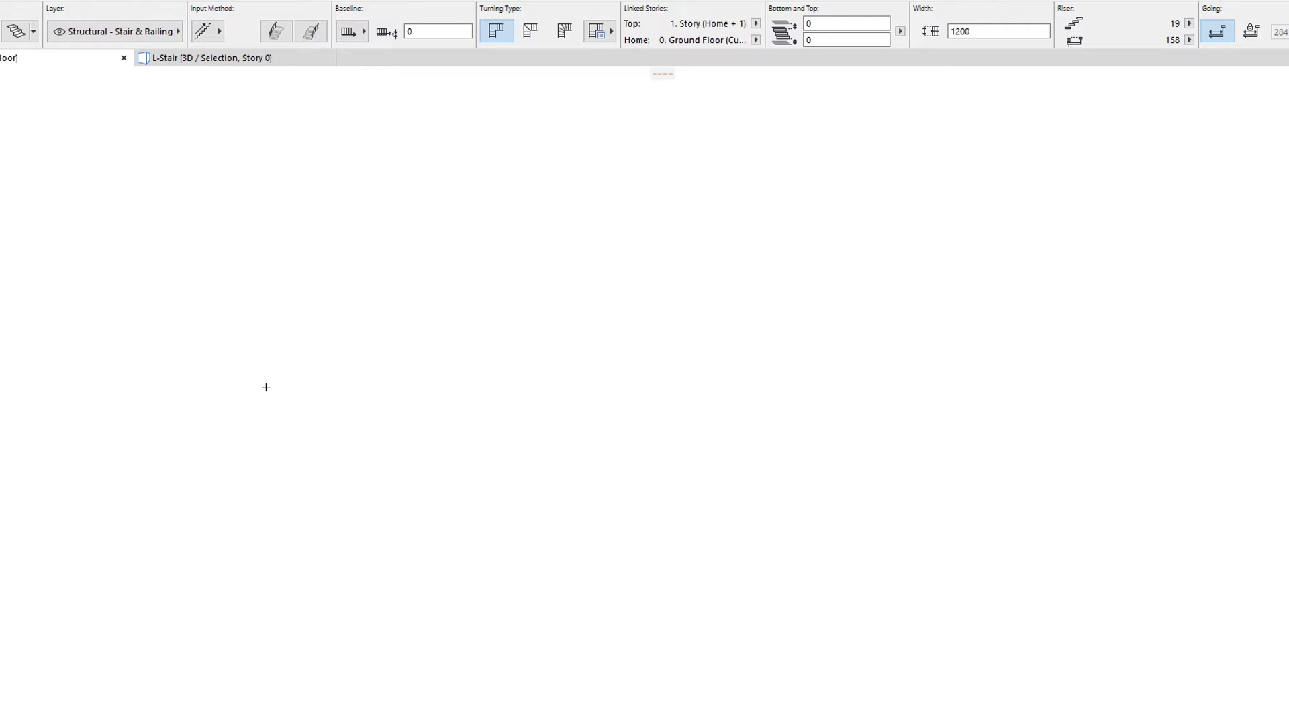
# Draw a 19-riser stair with 0.158 m risers, straight first, then curving along an arc baseline segment.
pyautogui.click(266, 387)
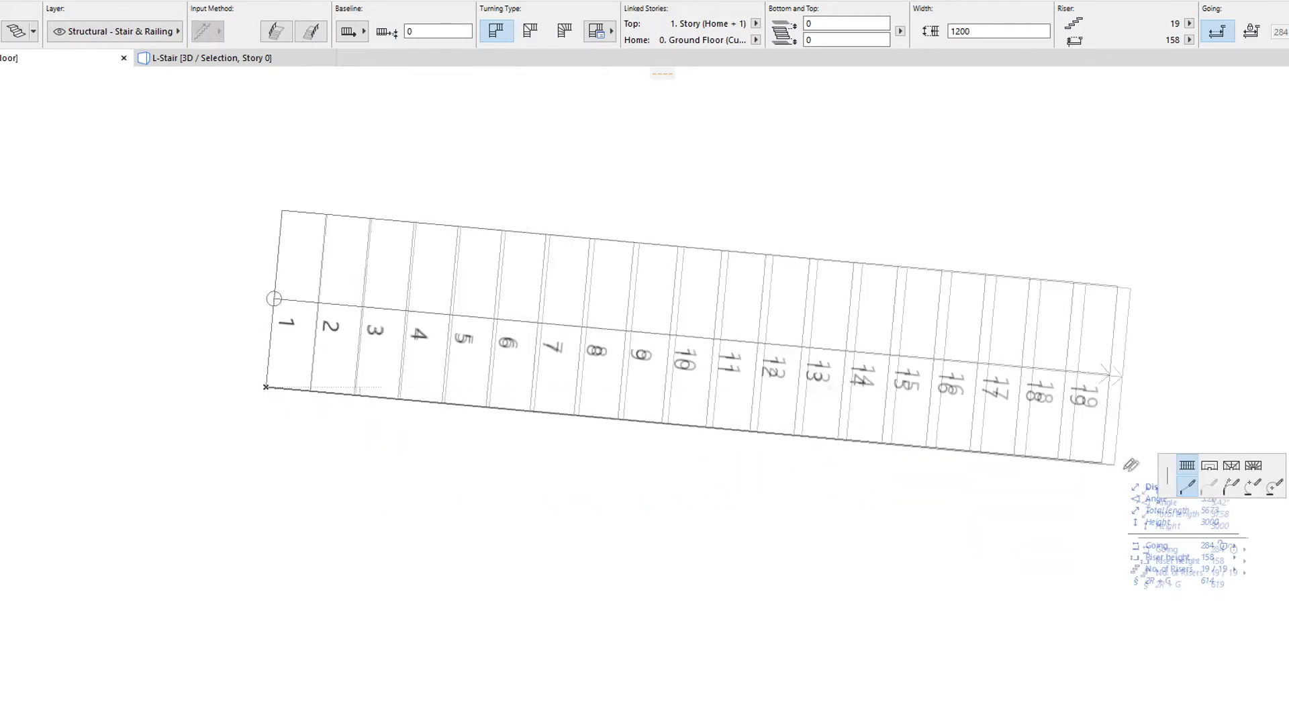
pyautogui.click(1162, 482)
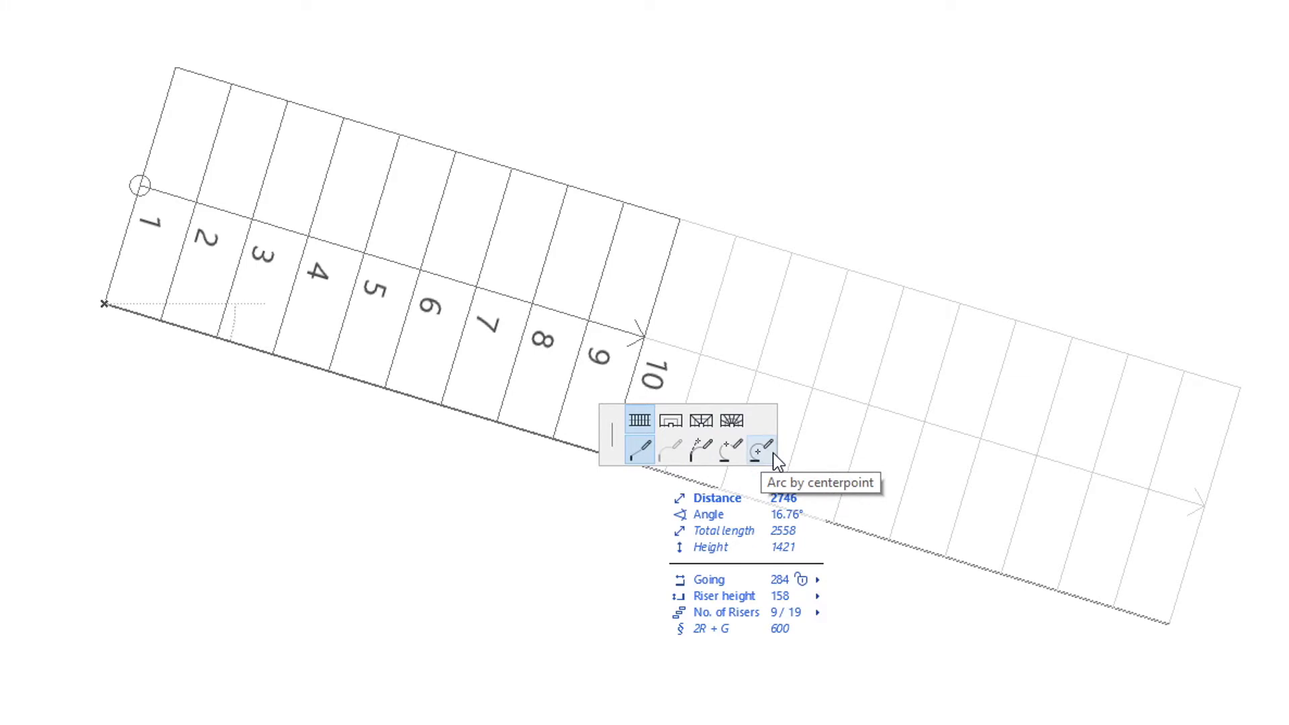
pyautogui.click(699, 454)
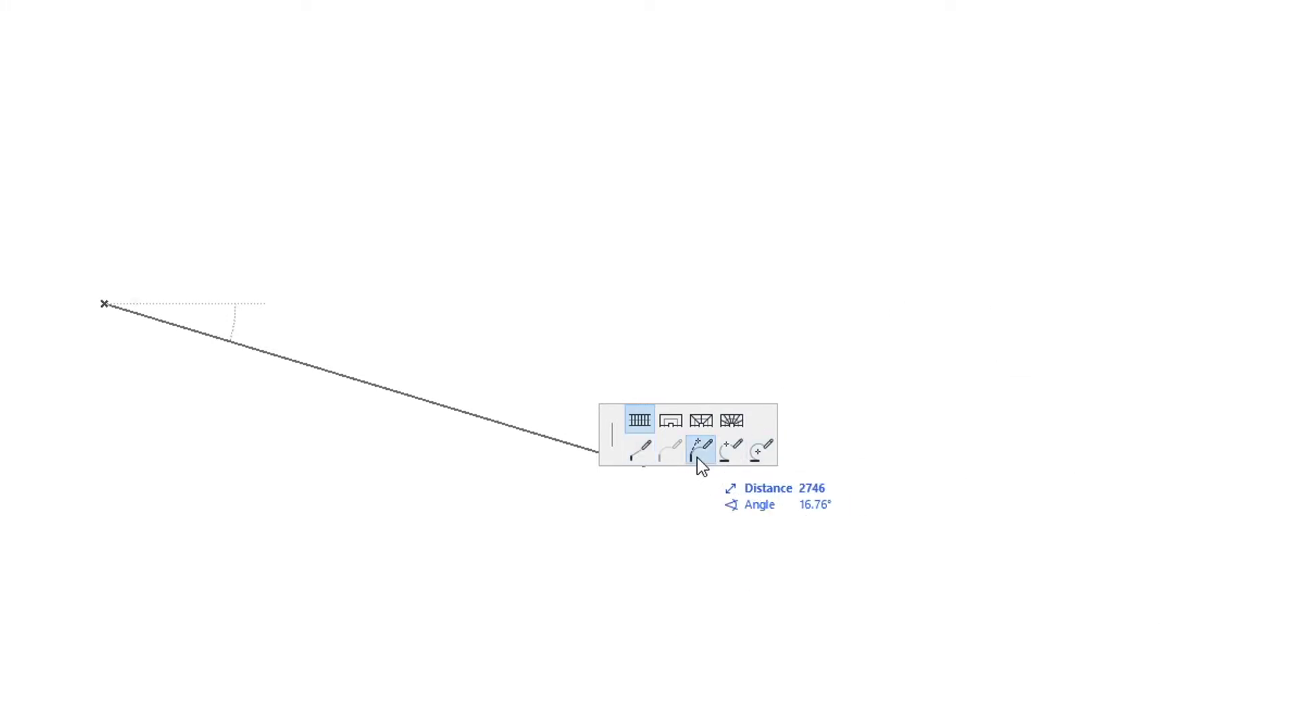
pyautogui.click(756, 451)
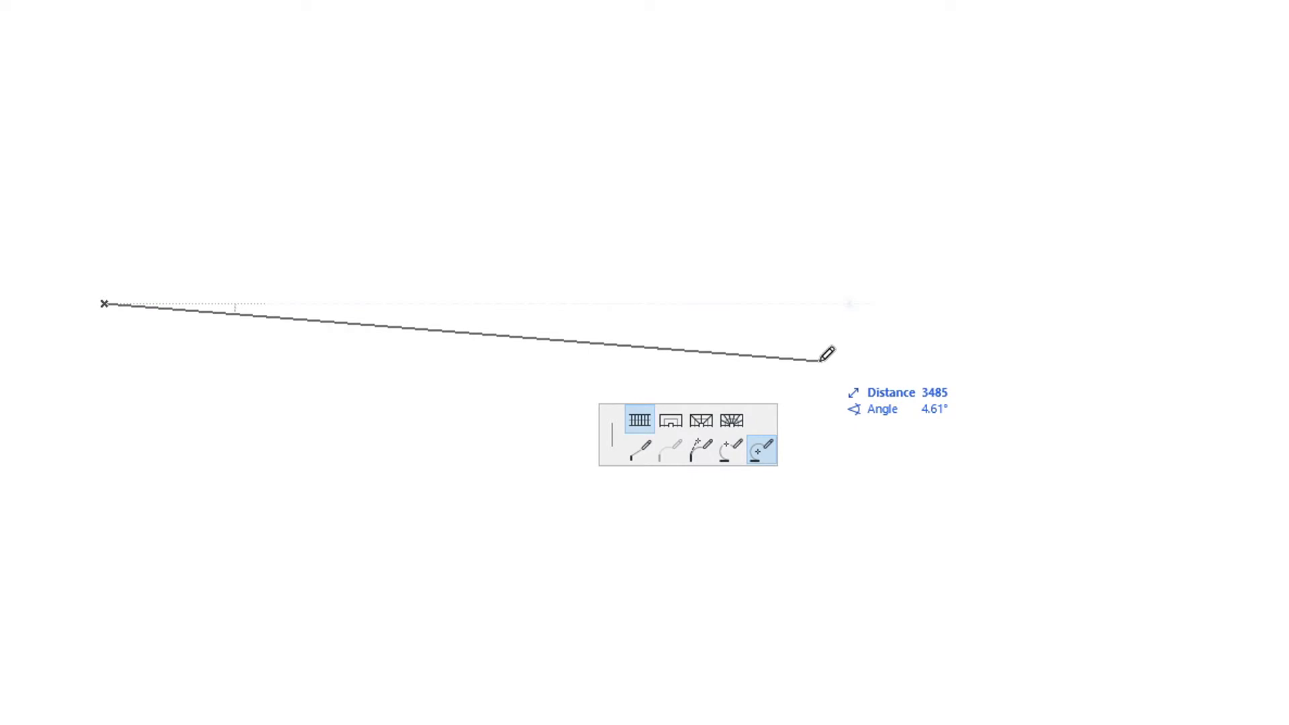
pyautogui.press('w')
pyautogui.press('w')
pyautogui.press('w')
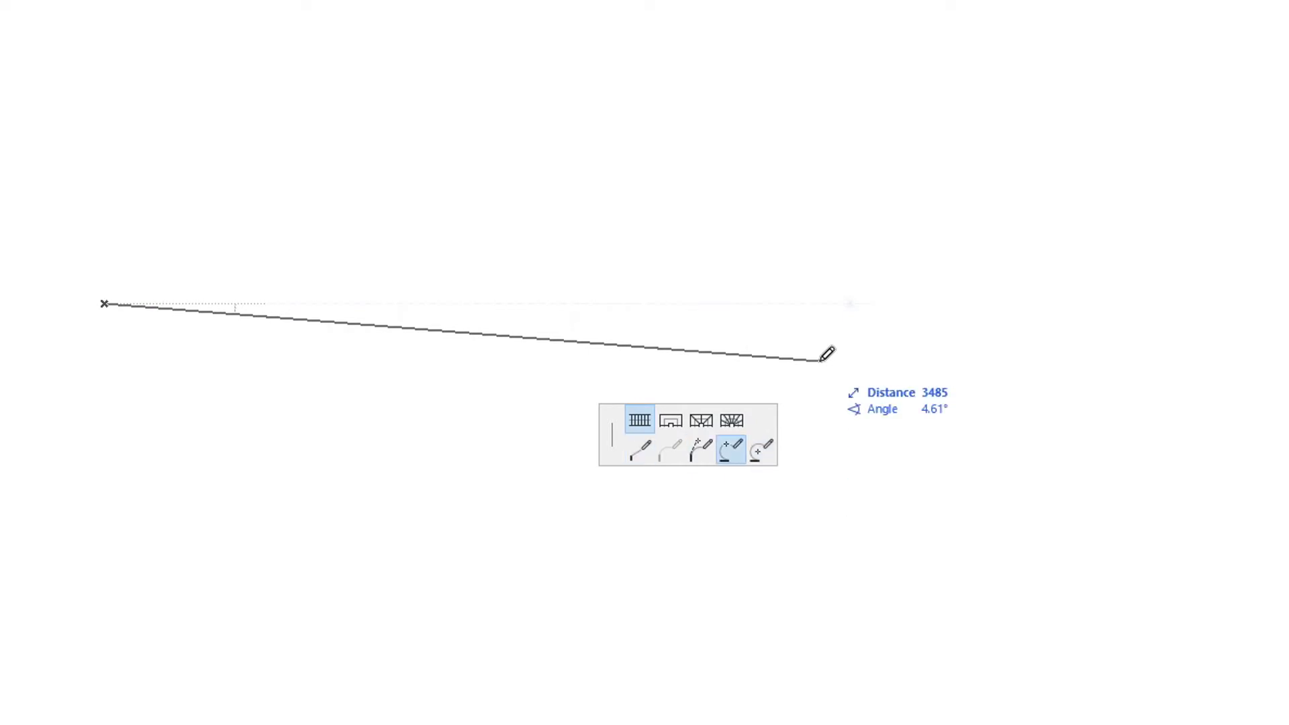
pyautogui.click(639, 536)
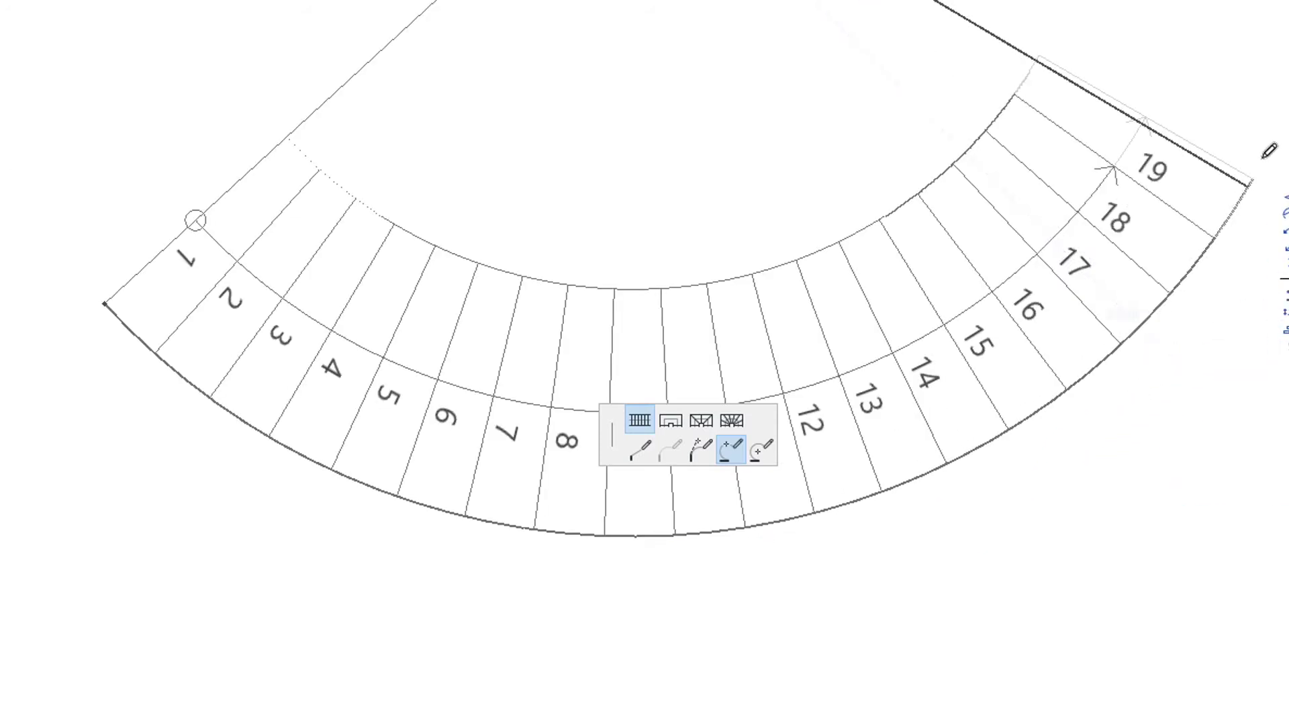
pyautogui.doubleClick(1240, 205)
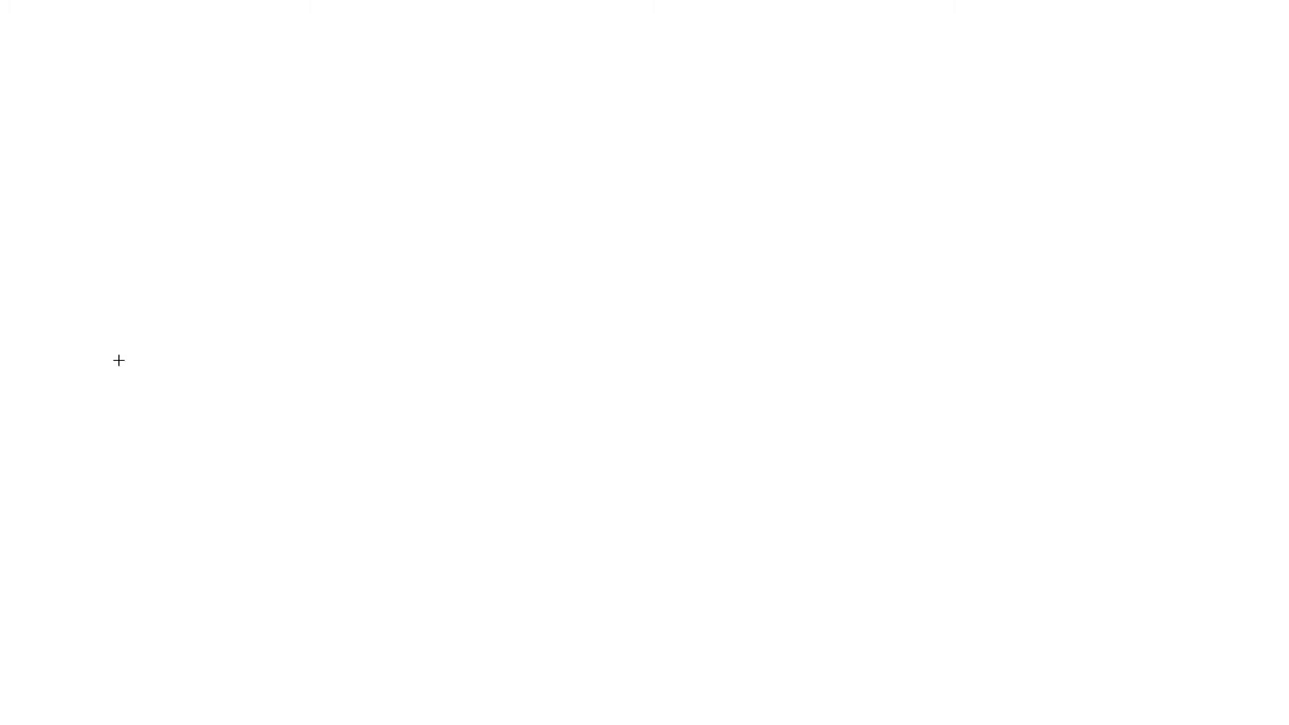
# Start a new nearly horizontal straight stair flight and pick a landing for the next segment.
pyautogui.click(119, 360)
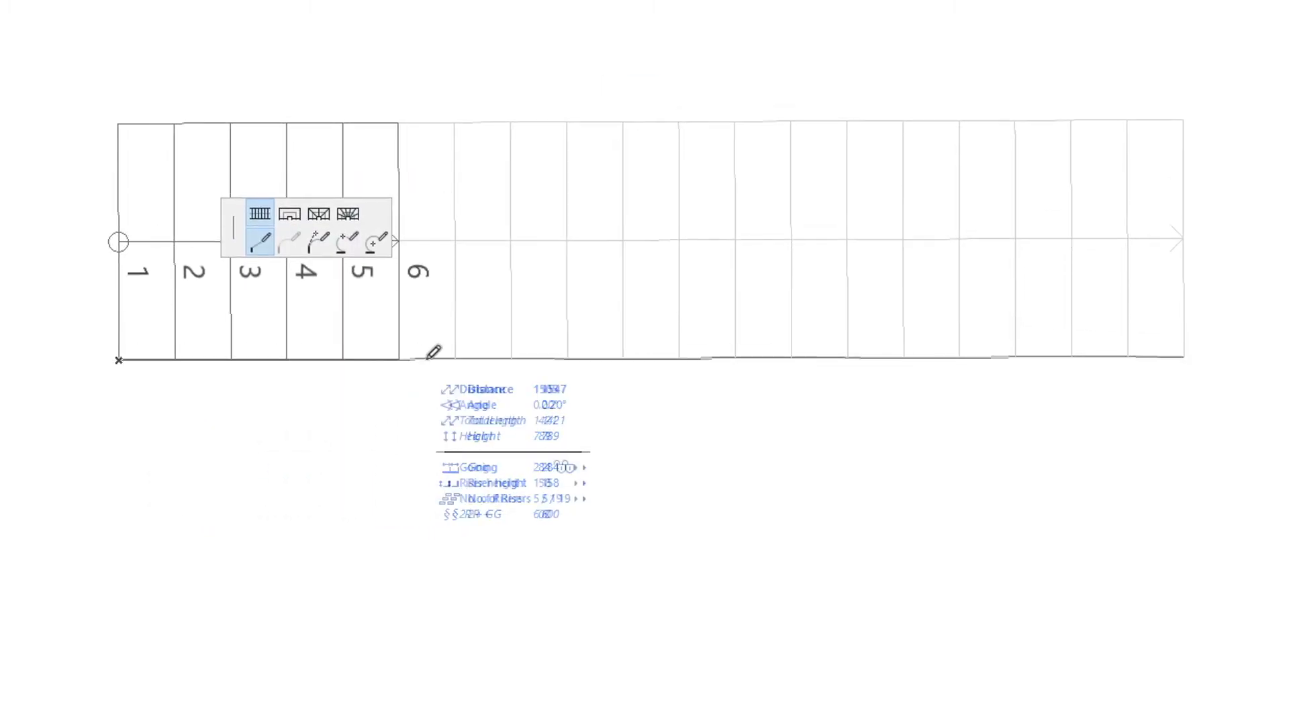
pyautogui.click(463, 374)
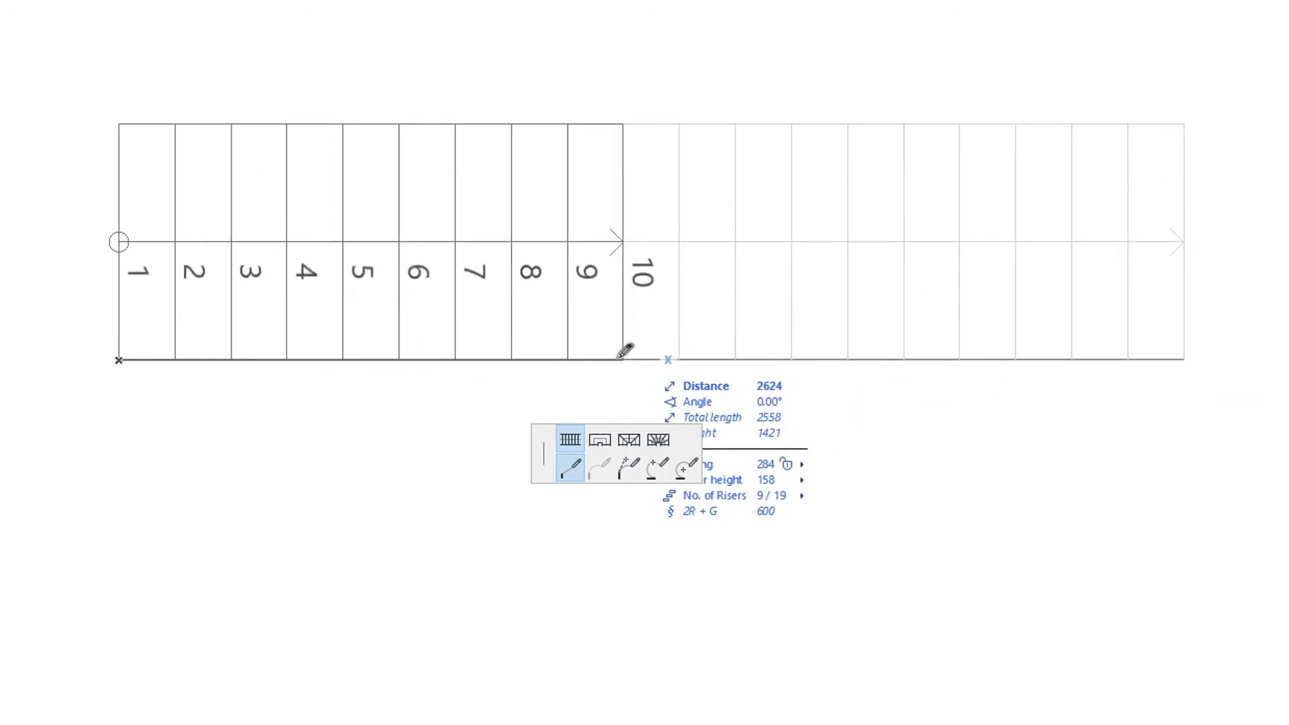
pyautogui.click(599, 439)
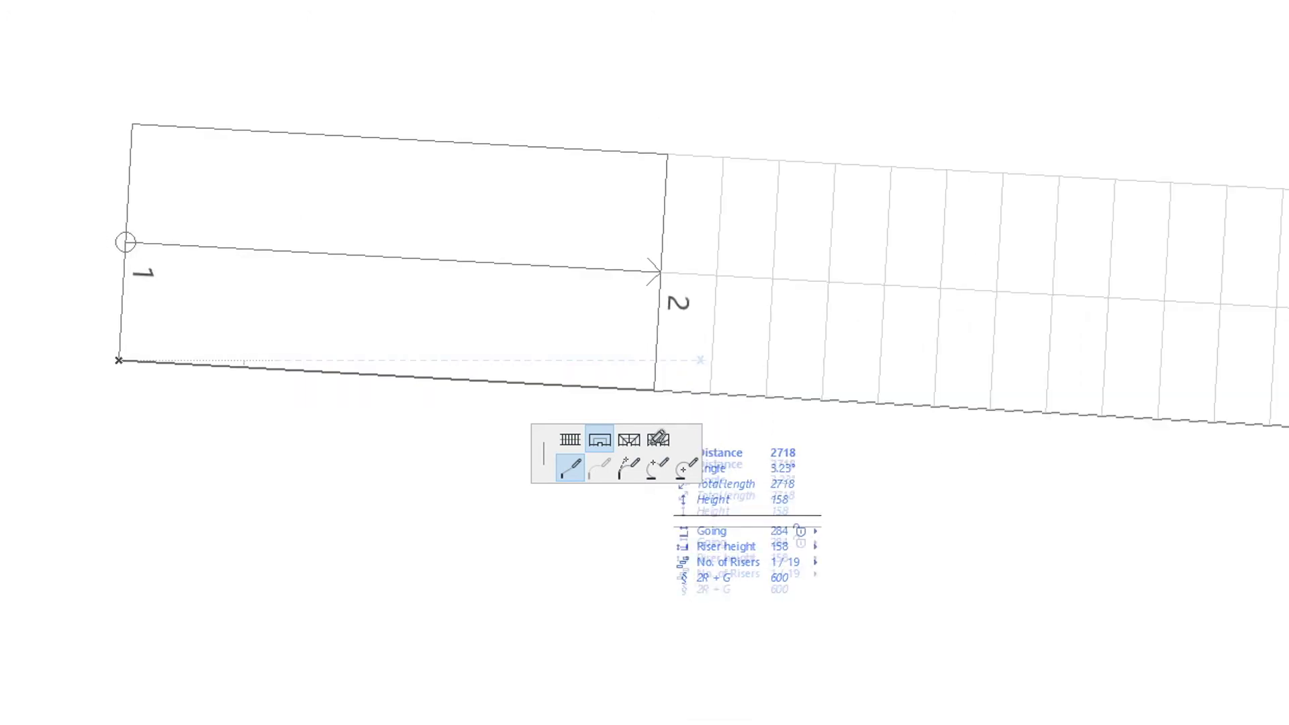
# Try the winder and landing segment types, return to a flight, and end it after riser 10.
pyautogui.click(658, 440)
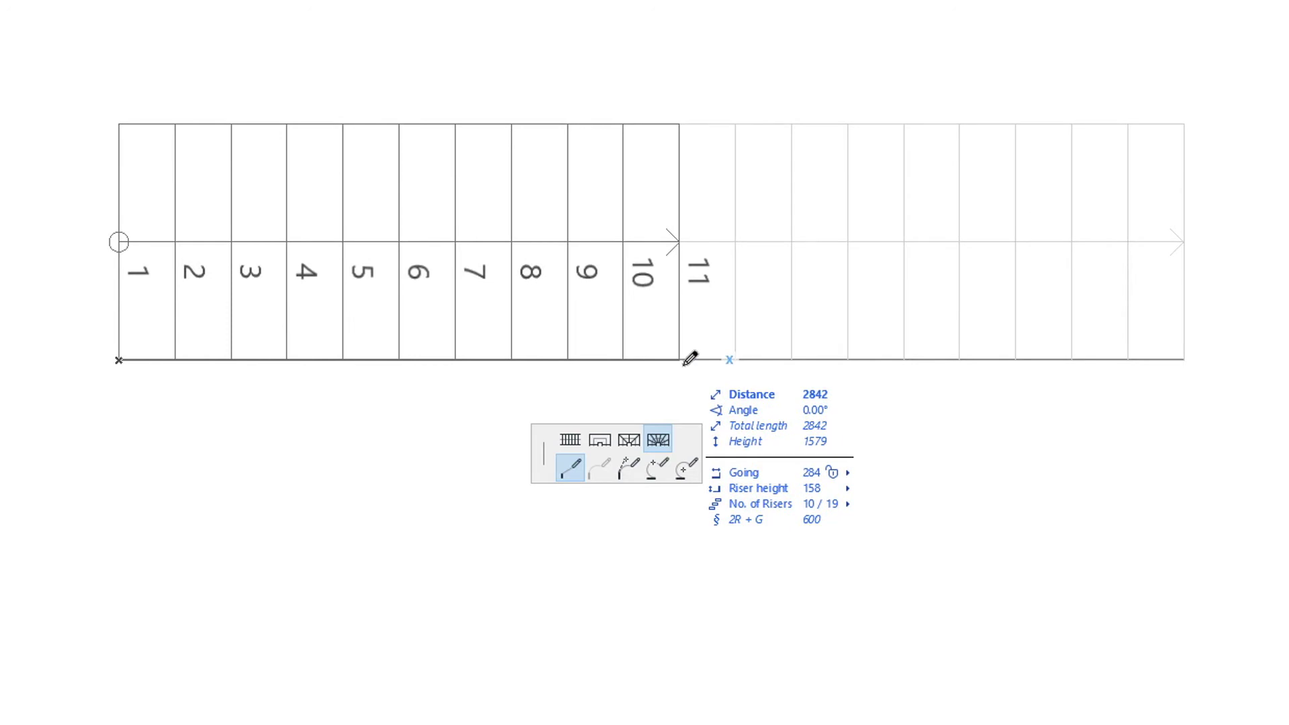
pyautogui.press('Tab')
pyautogui.press('Tab')
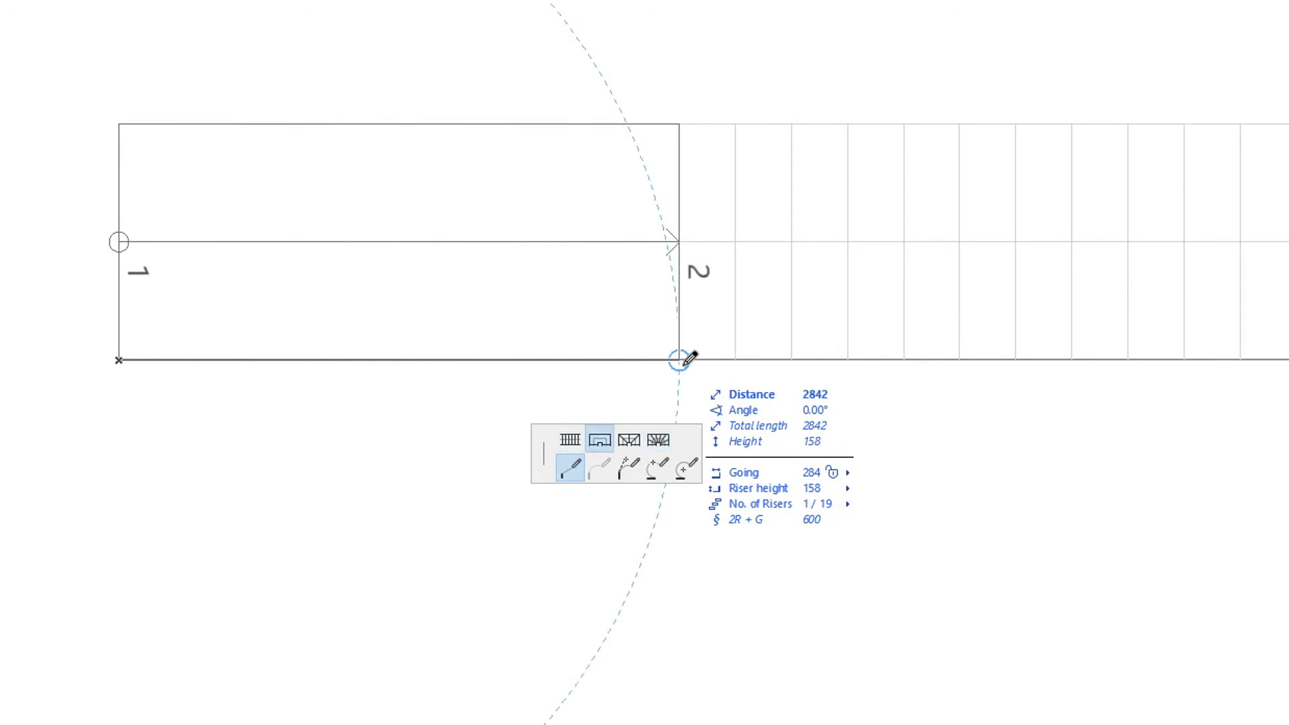
pyautogui.press('Tab')
pyautogui.press('Tab')
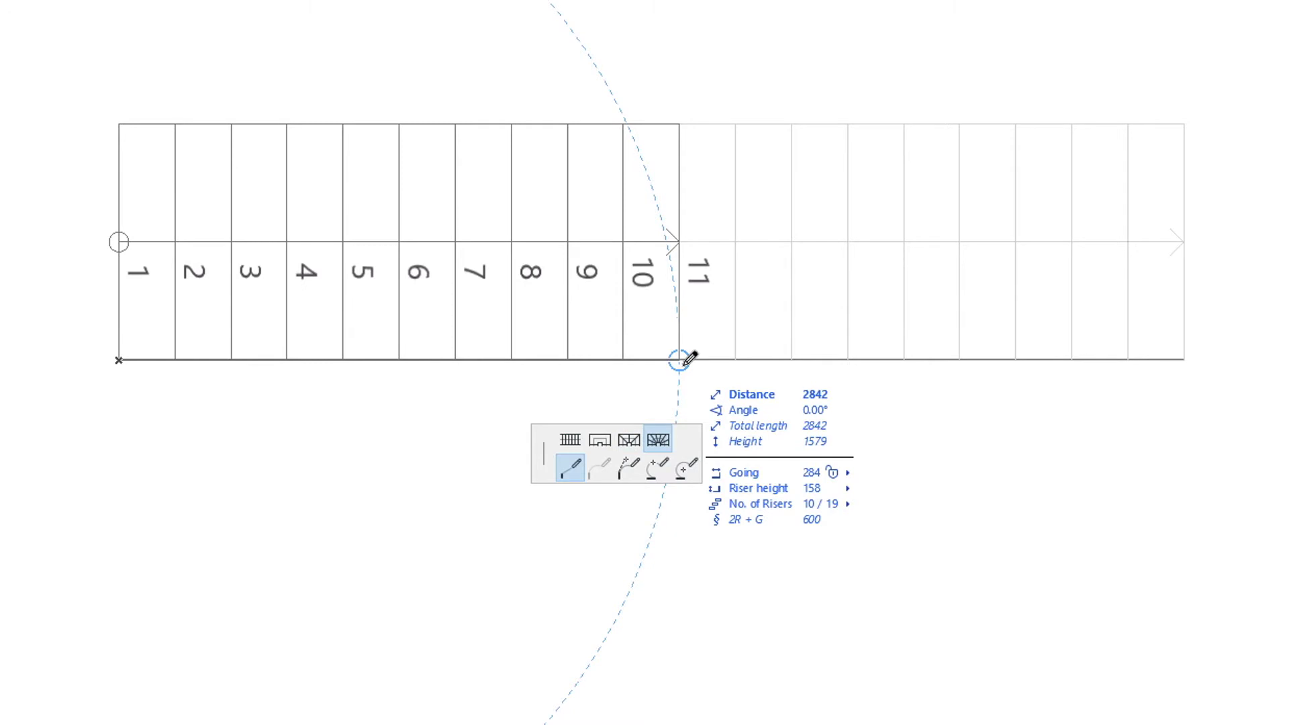
pyautogui.press('Tab')
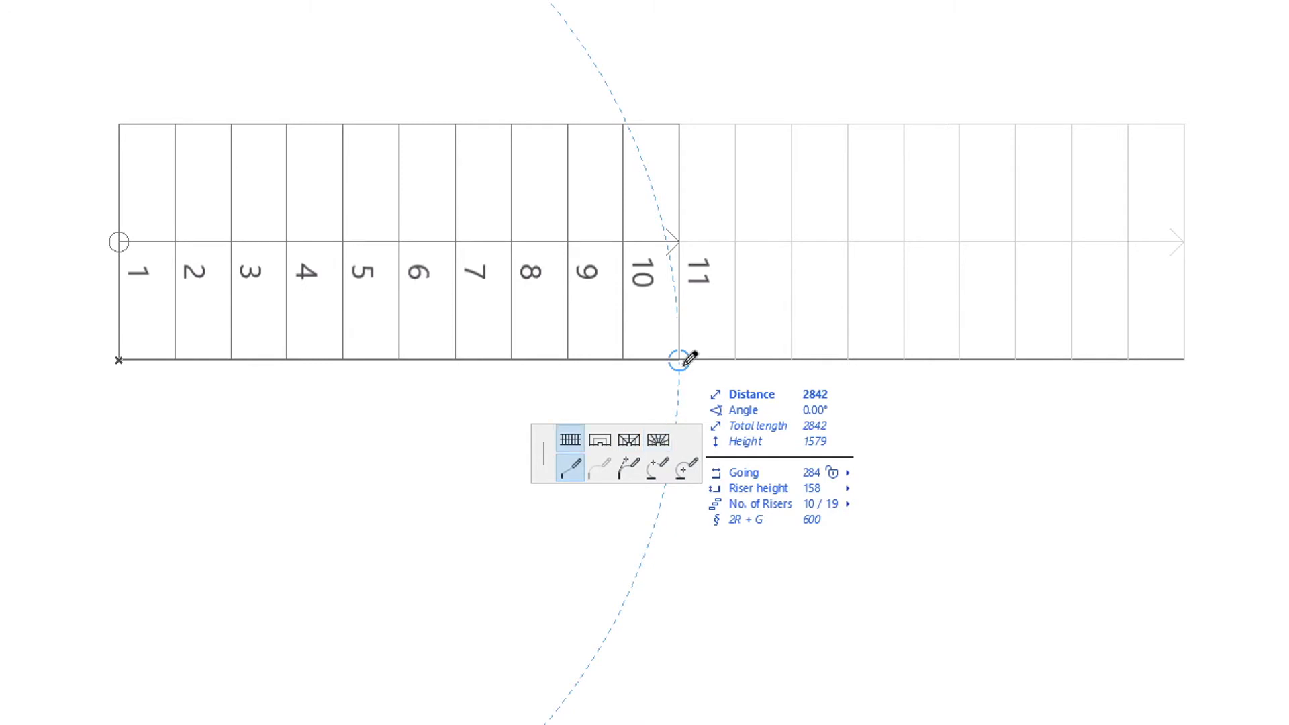
pyautogui.click(684, 362)
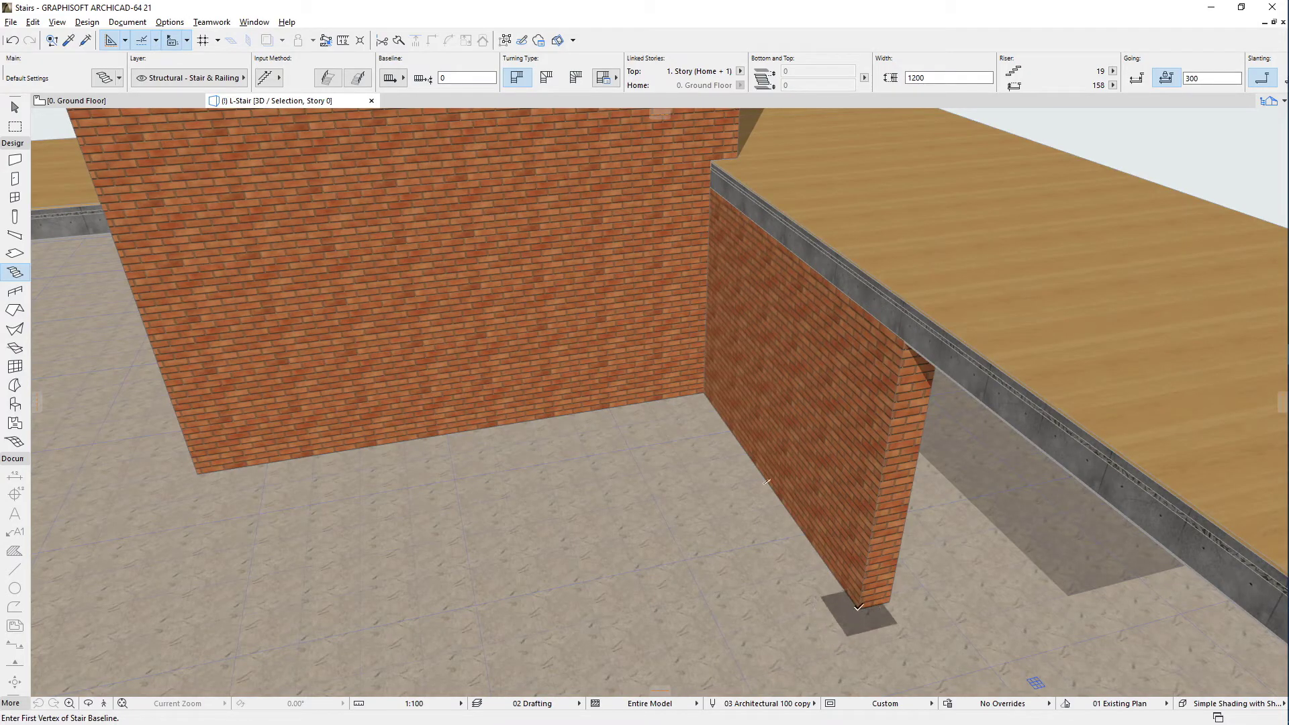
# Draw the 1200-wide L-stair from the wall corner, turning at the inside corner along the back wall, and select it.
pyautogui.click(859, 606)
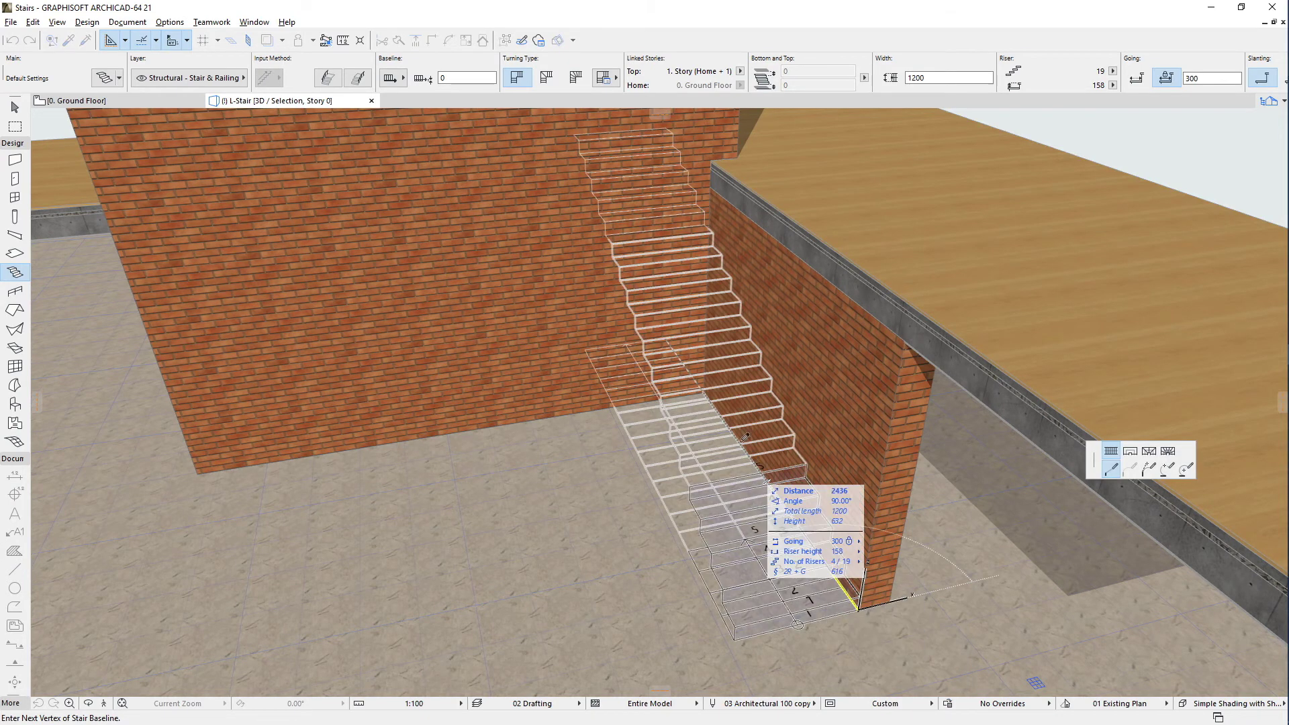
pyautogui.click(705, 398)
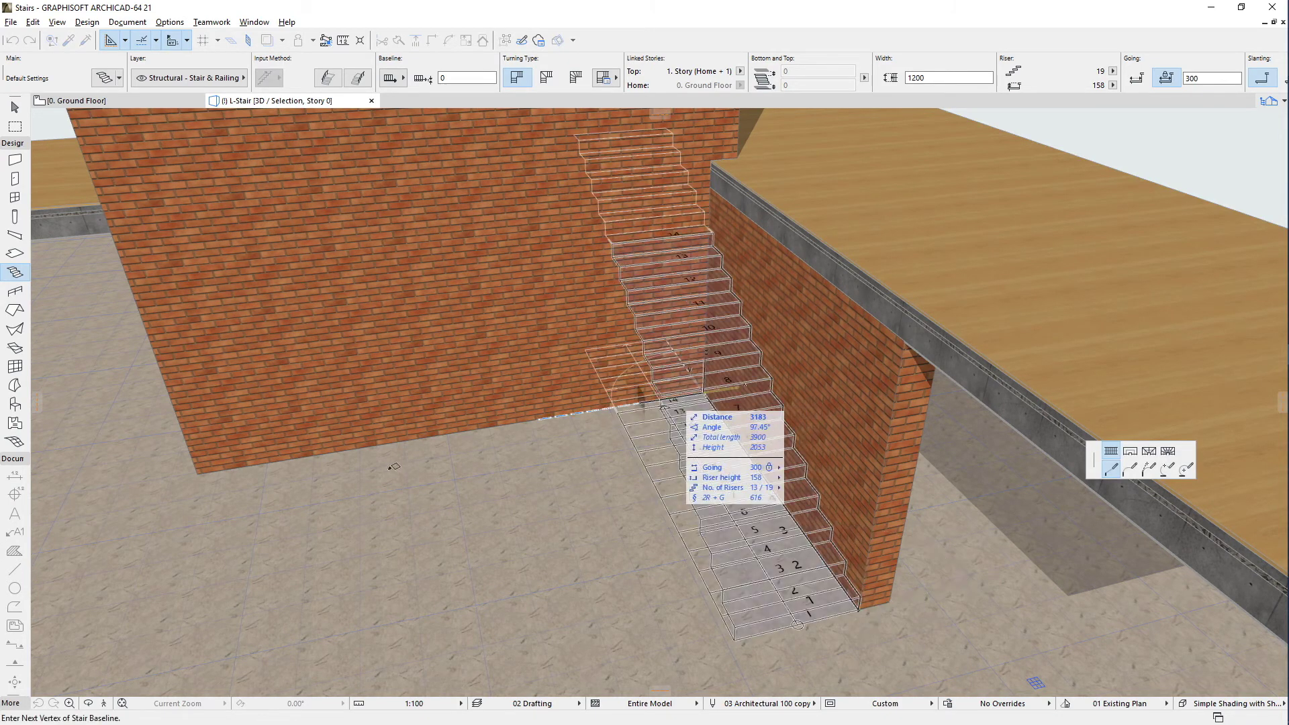
pyautogui.doubleClick(301, 451)
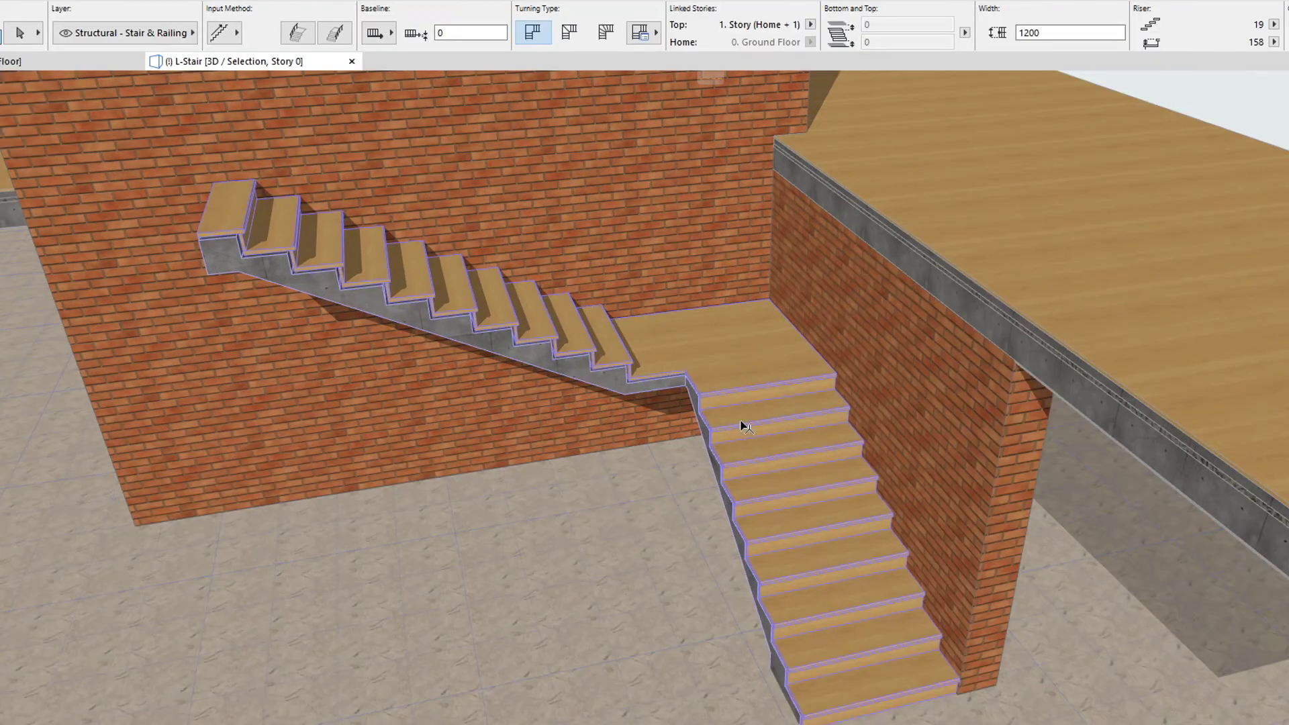
pyautogui.click(749, 330)
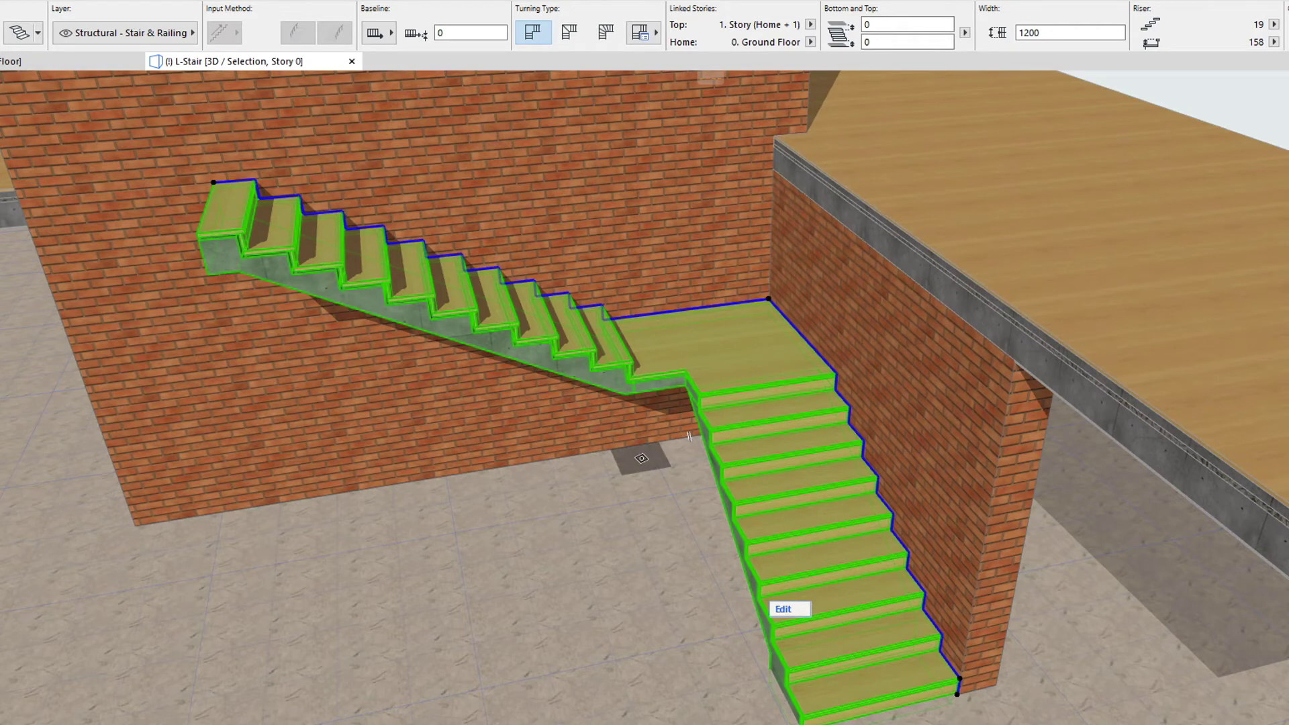
# Change the corner landing's turning type to Winder with Equal Angles.
pyautogui.click(641, 34)
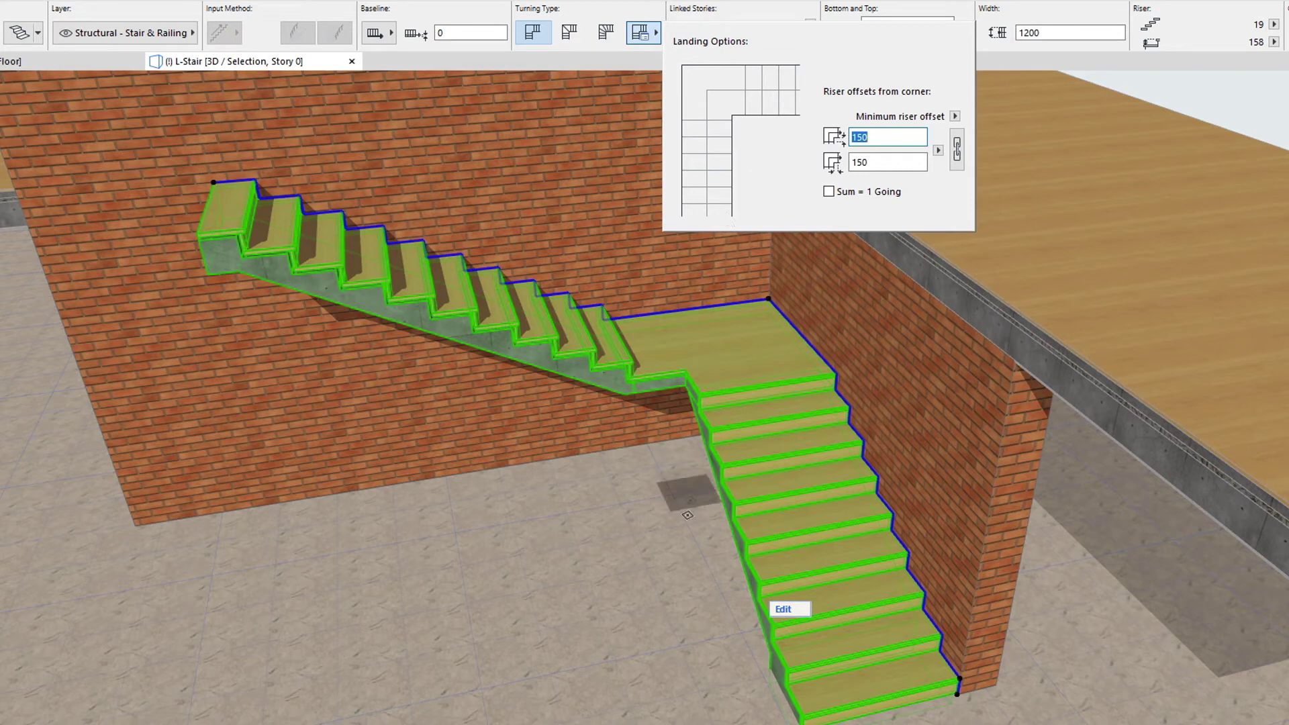
pyautogui.click(564, 41)
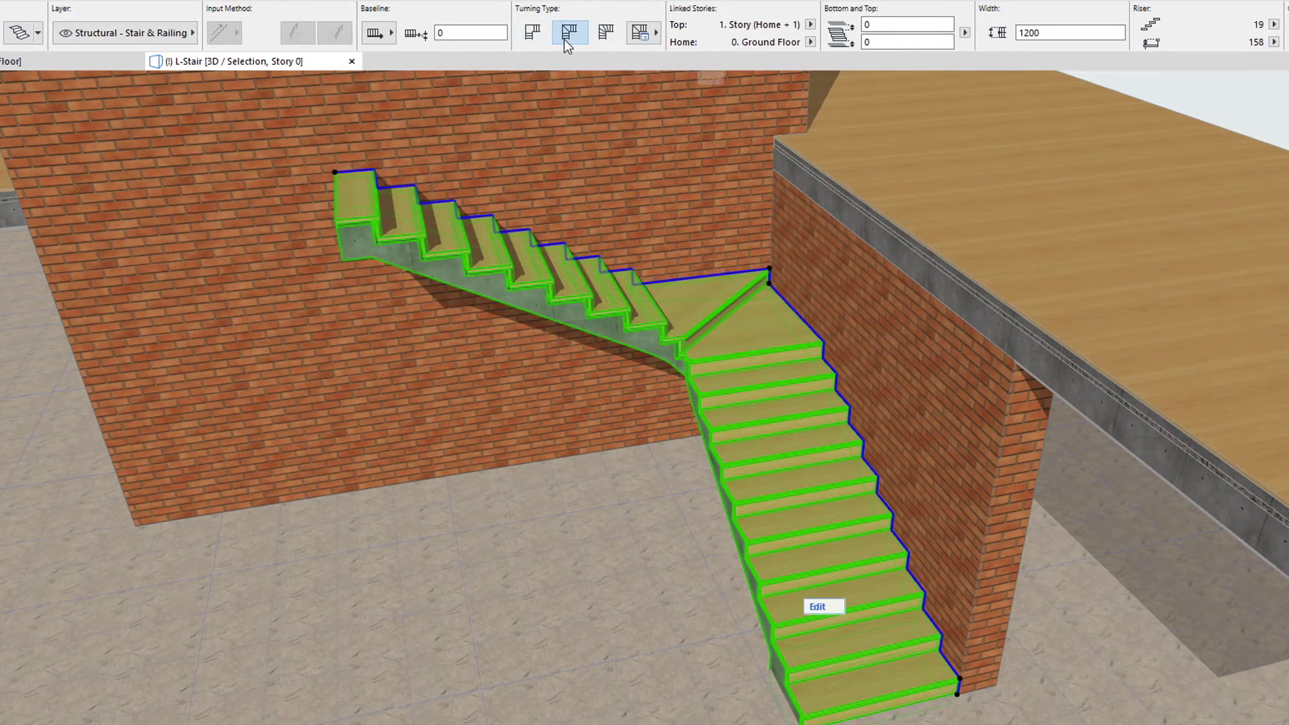
# Switch the corner's turning type to Winder with Equal Goings.
pyautogui.click(639, 33)
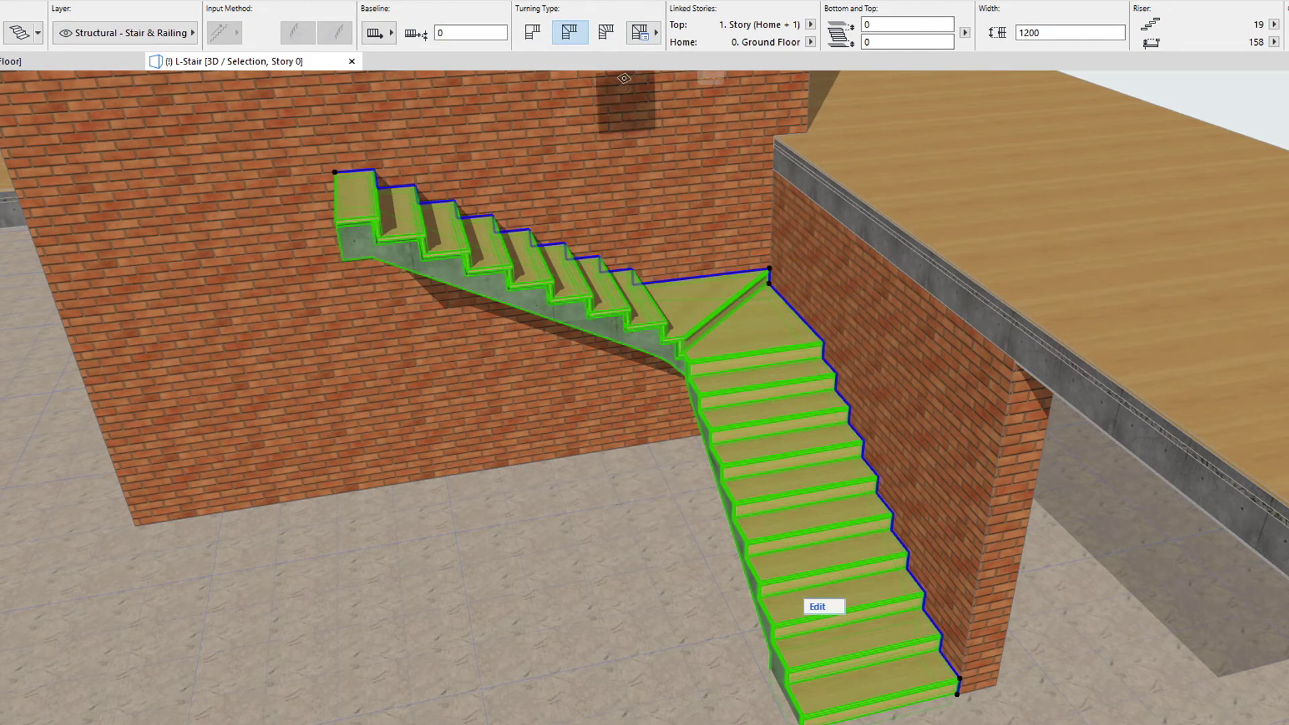
pyautogui.click(611, 39)
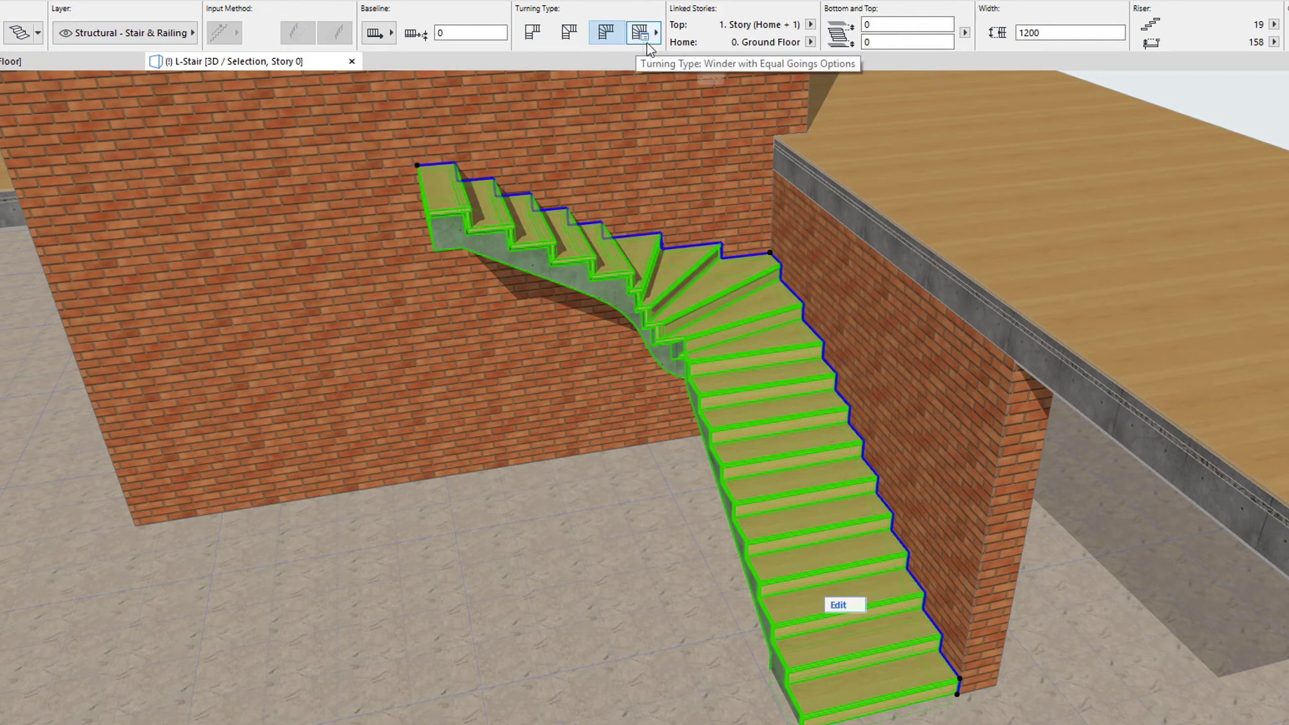
# Choose Two Points as the winder type in the turn's options.
pyautogui.click(650, 40)
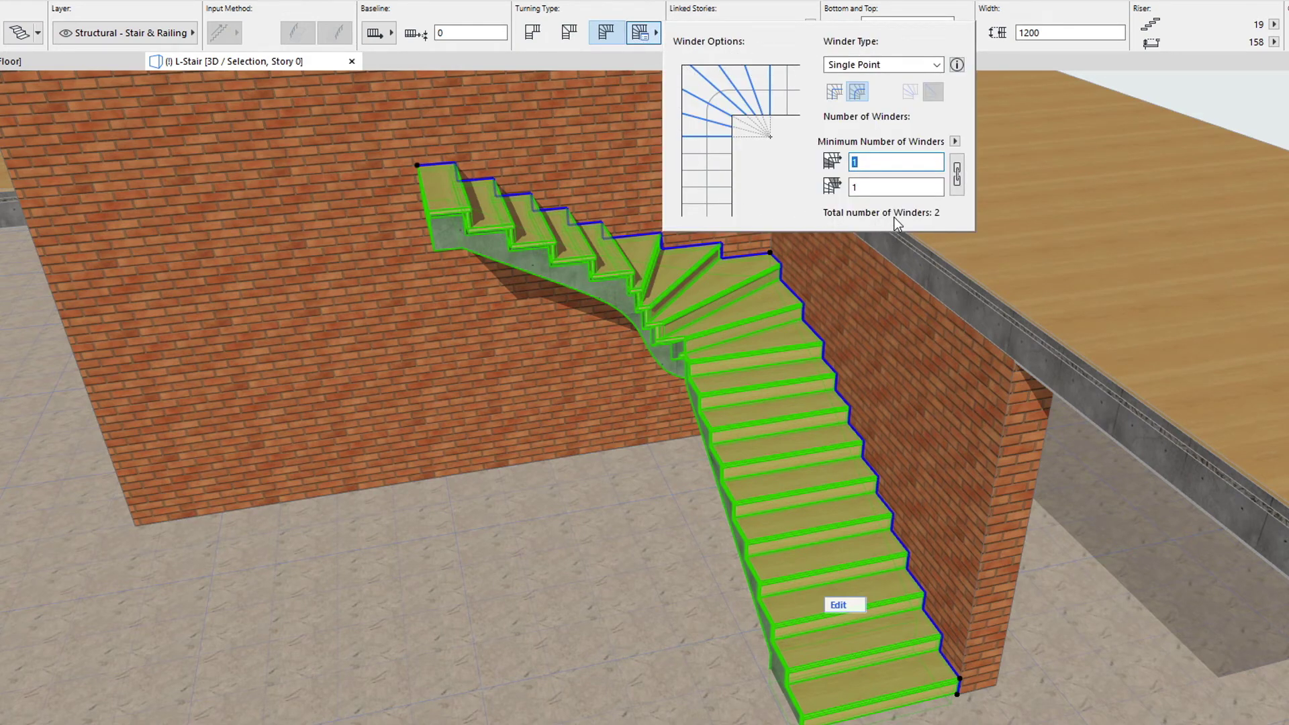
pyautogui.click(876, 64)
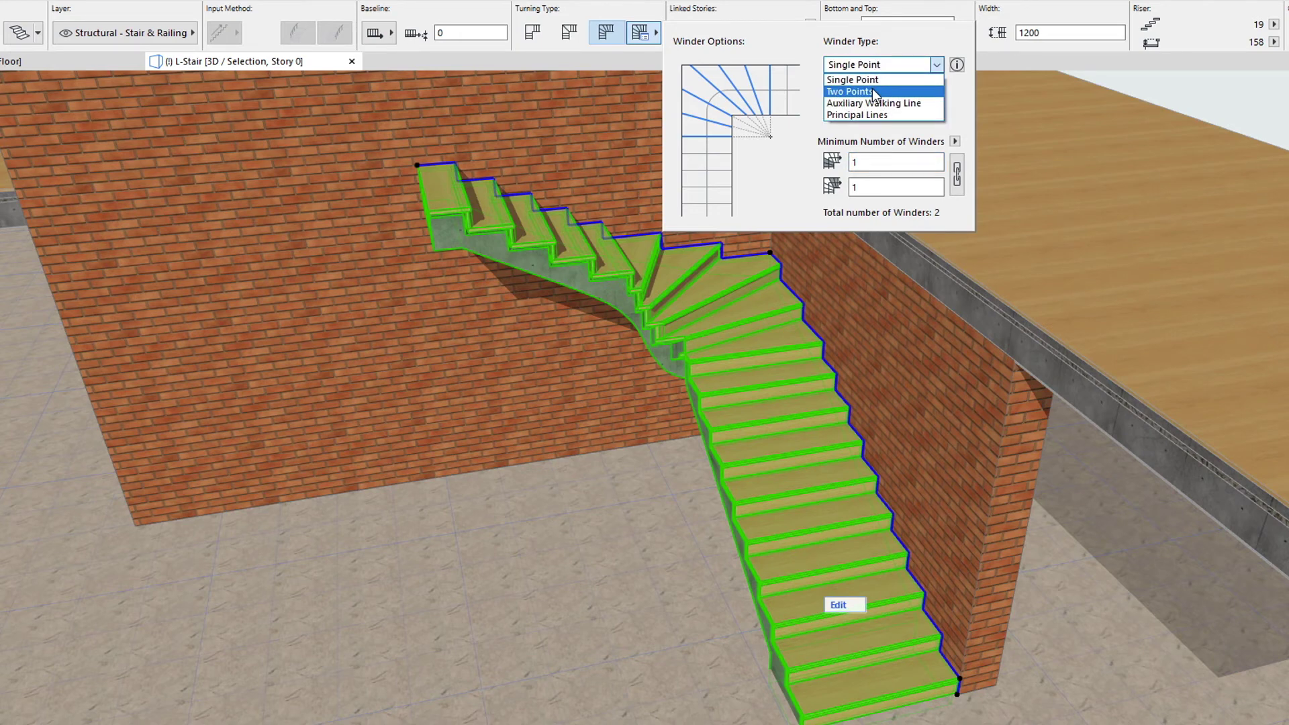
pyautogui.click(874, 92)
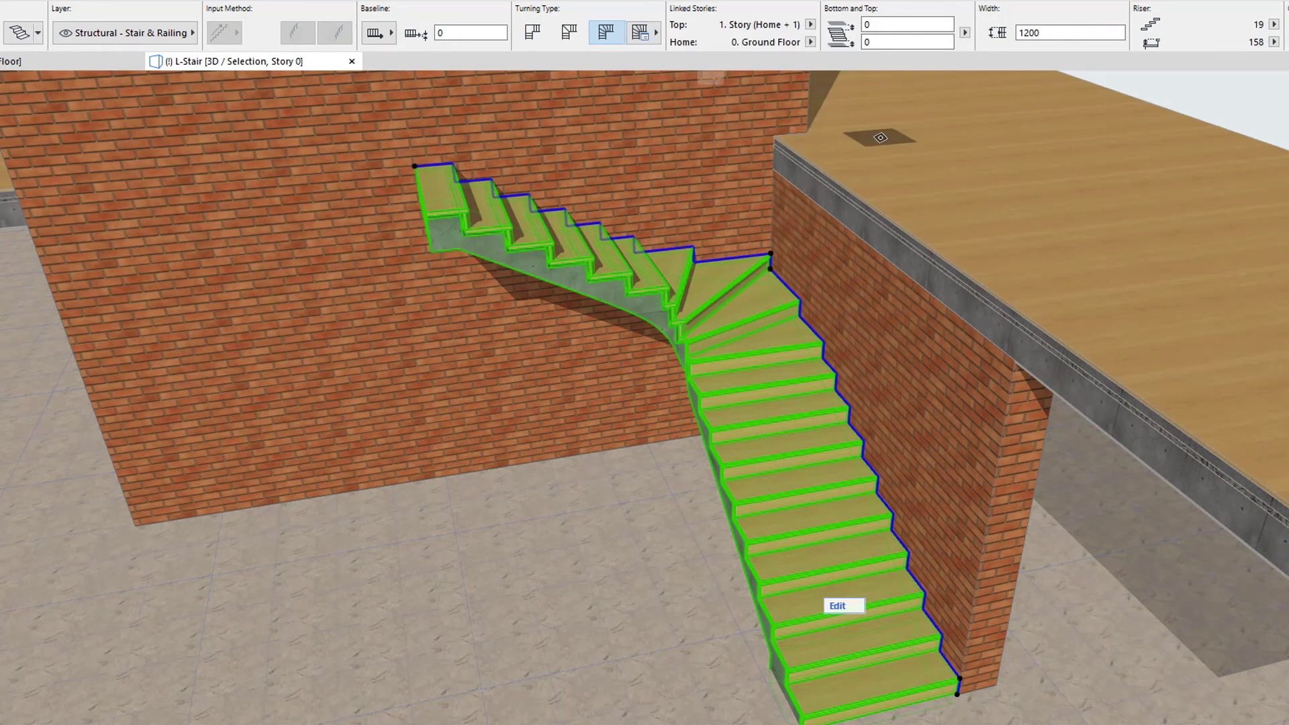
# Review the Two Points winder turning options at the stair's corner, then reselect that corner node.
pyautogui.click(770, 254)
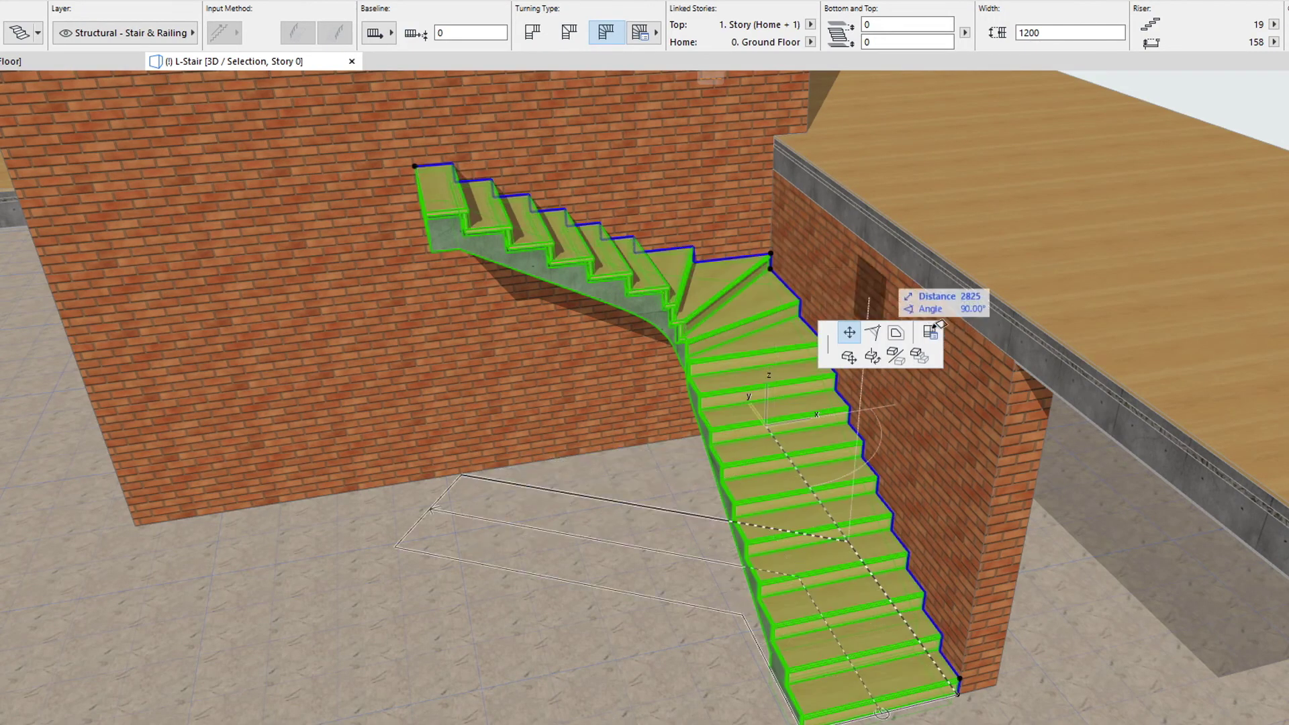
pyautogui.click(920, 333)
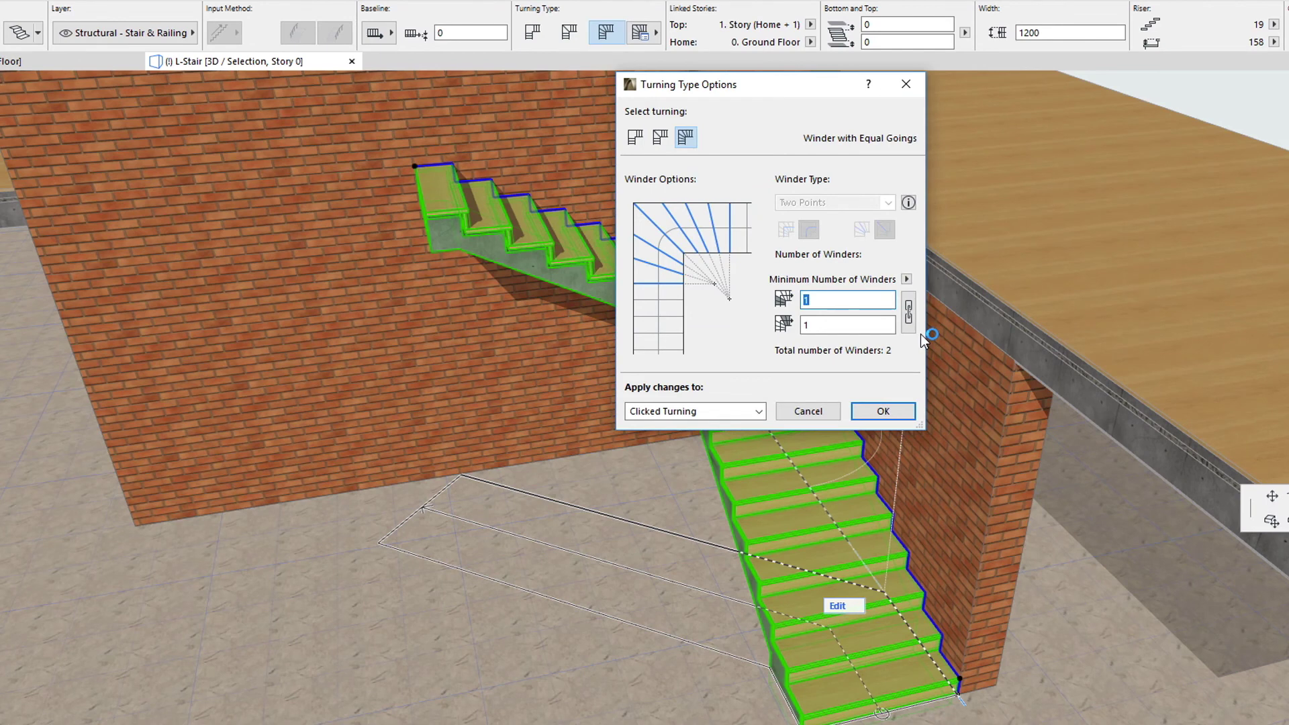
pyautogui.click(860, 410)
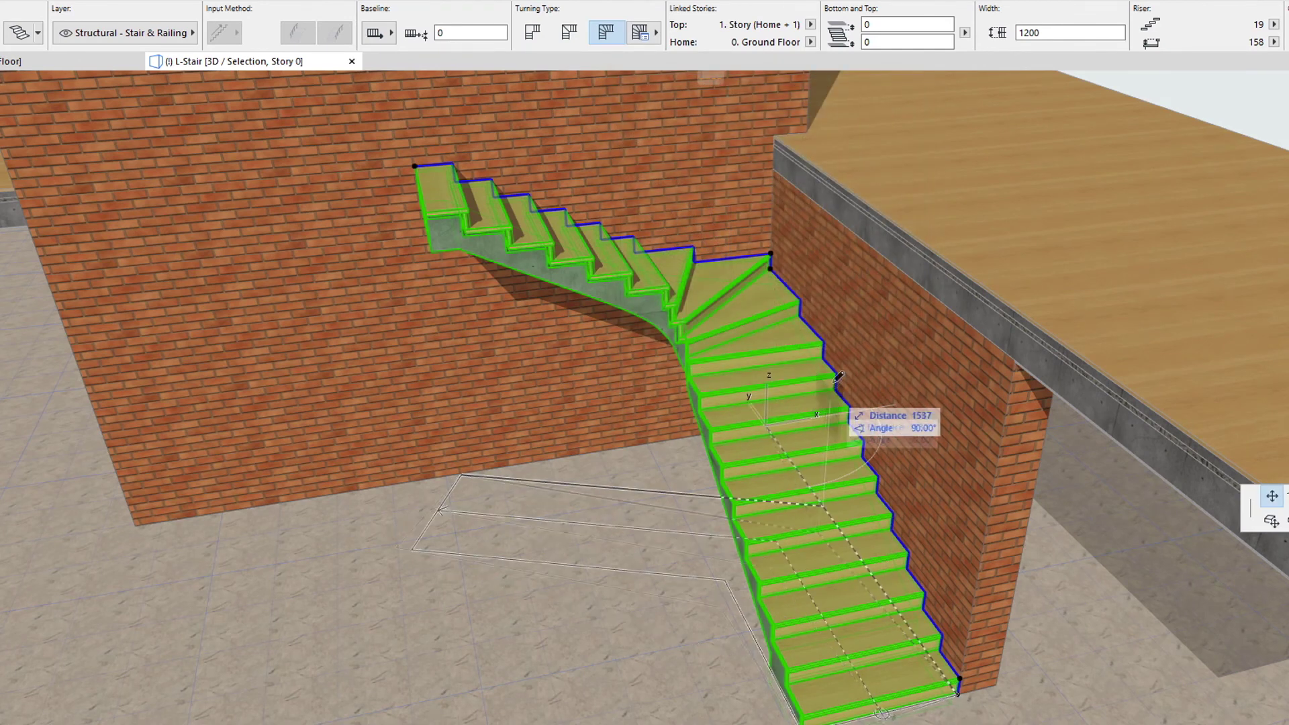
pyautogui.click(833, 369)
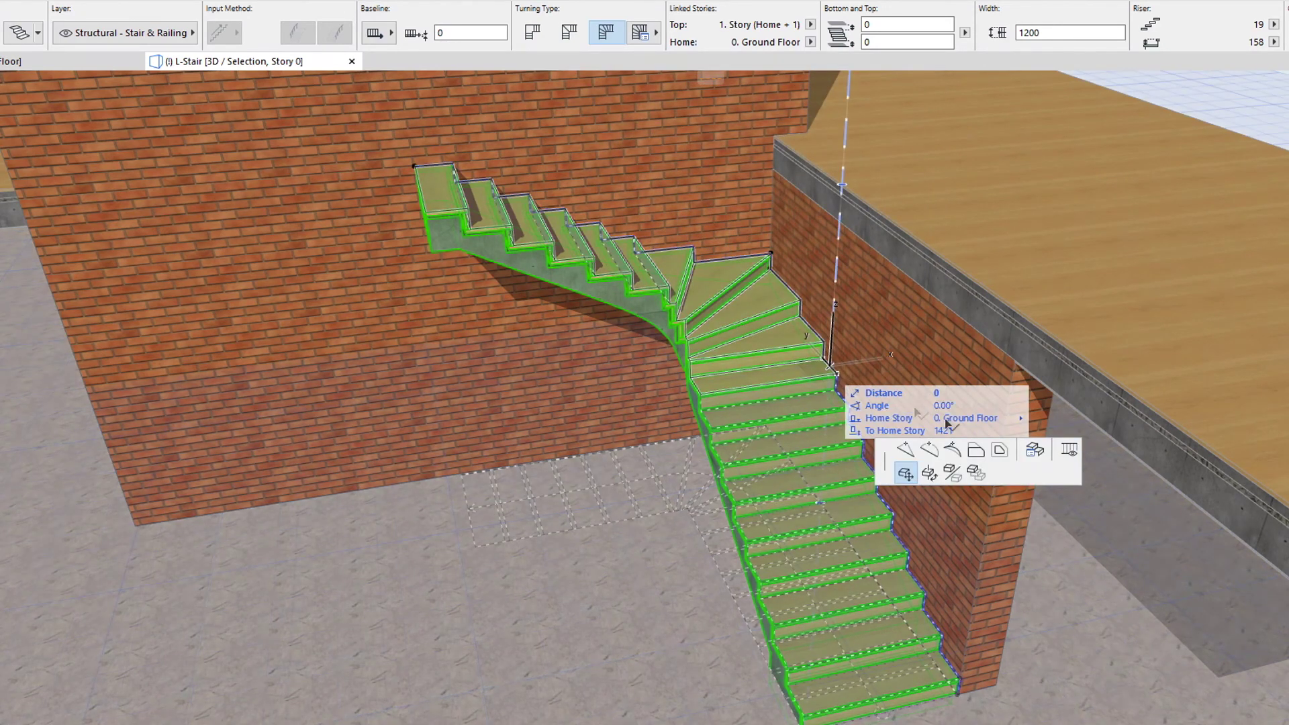